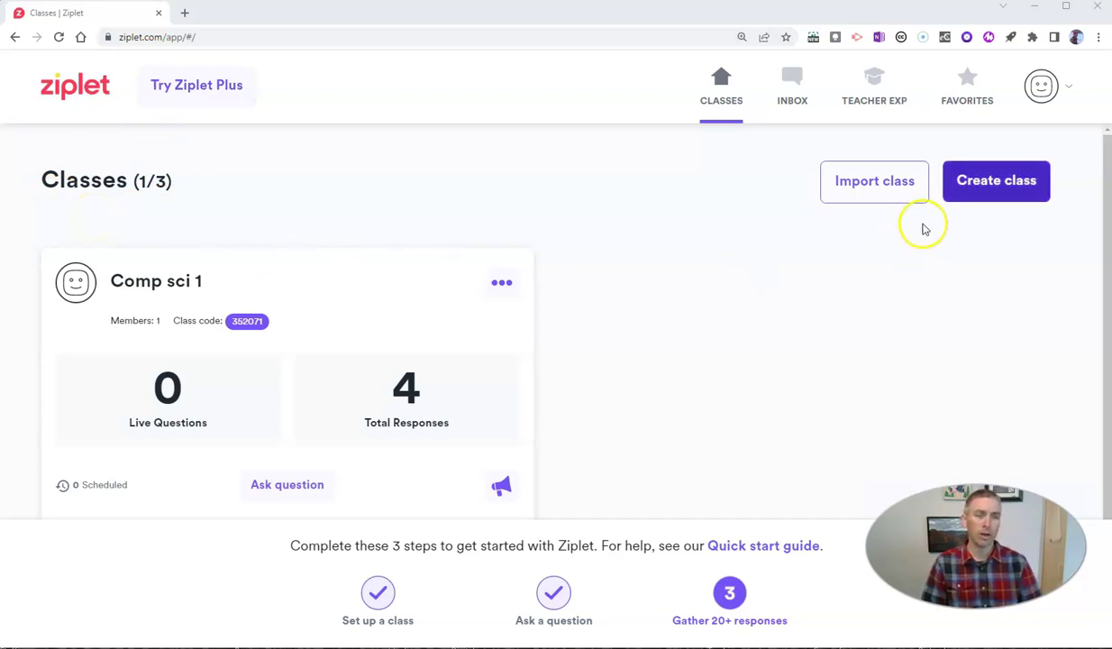
Step: Create a new GO! class, using the teacher's name as the class name
{"action": "left_click", "coordinate": [1006, 183]}
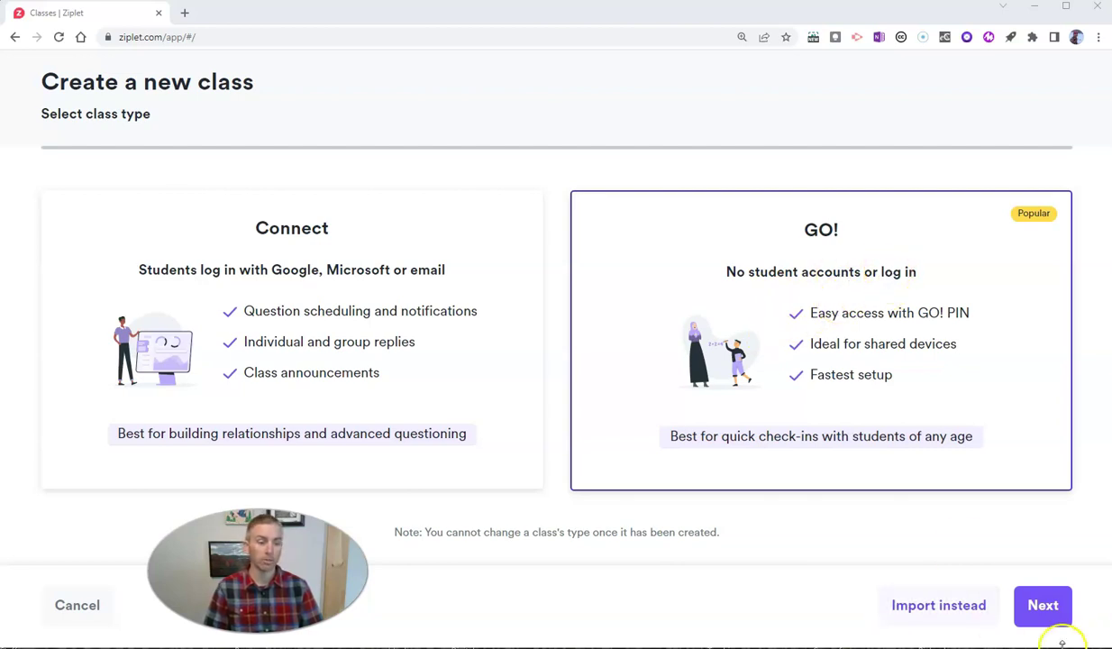
{"action": "left_click", "coordinate": [1046, 609]}
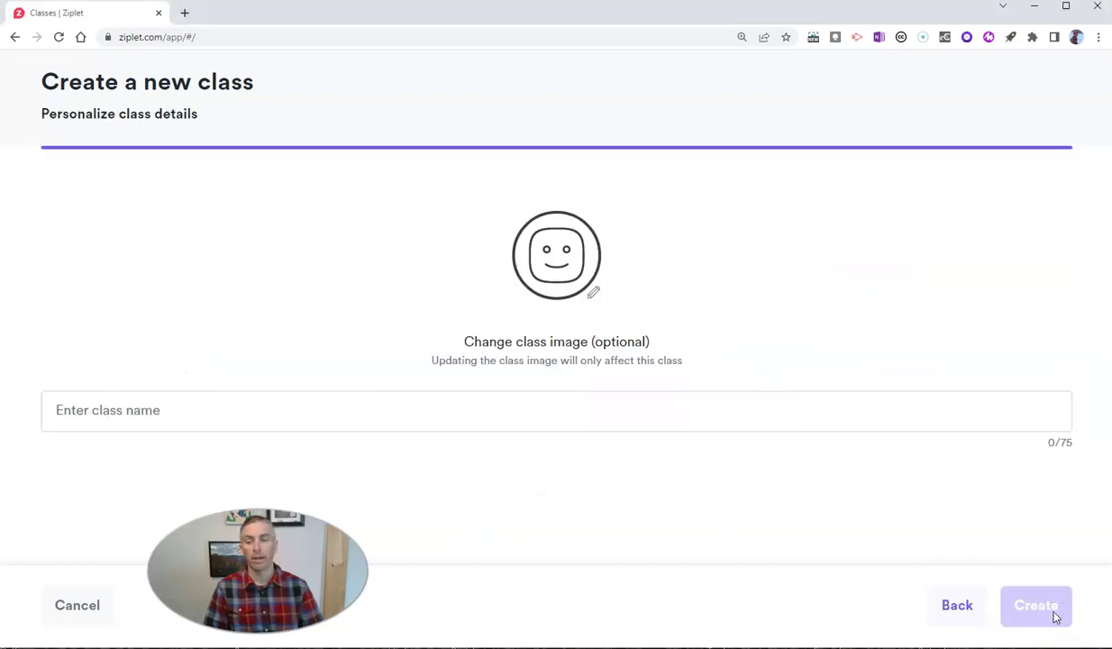
{"action": "left_click", "coordinate": [365, 403]}
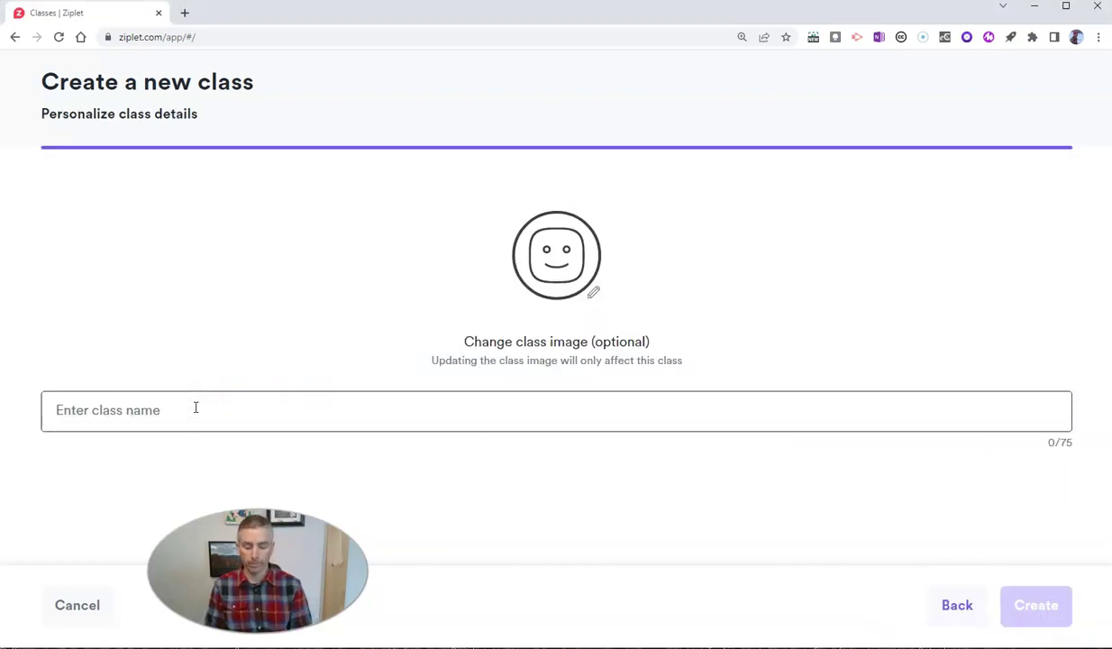
{"action": "type", "text": "Mr. Byrne's C"}
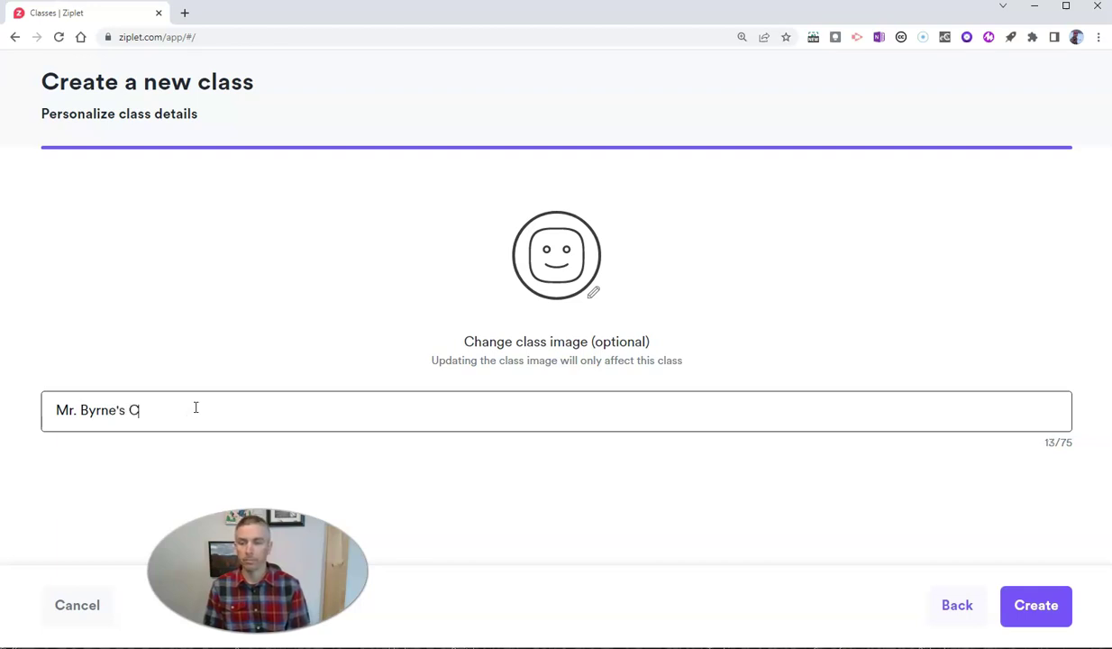
{"action": "type", "text": "lass"}
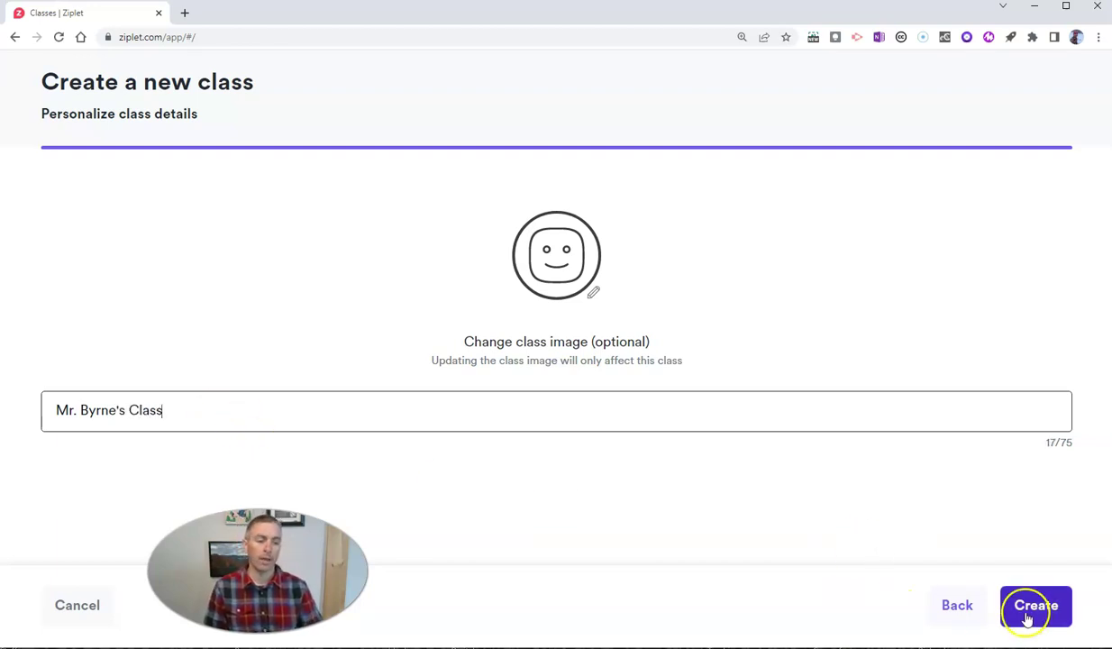
{"action": "left_click", "coordinate": [1038, 610]}
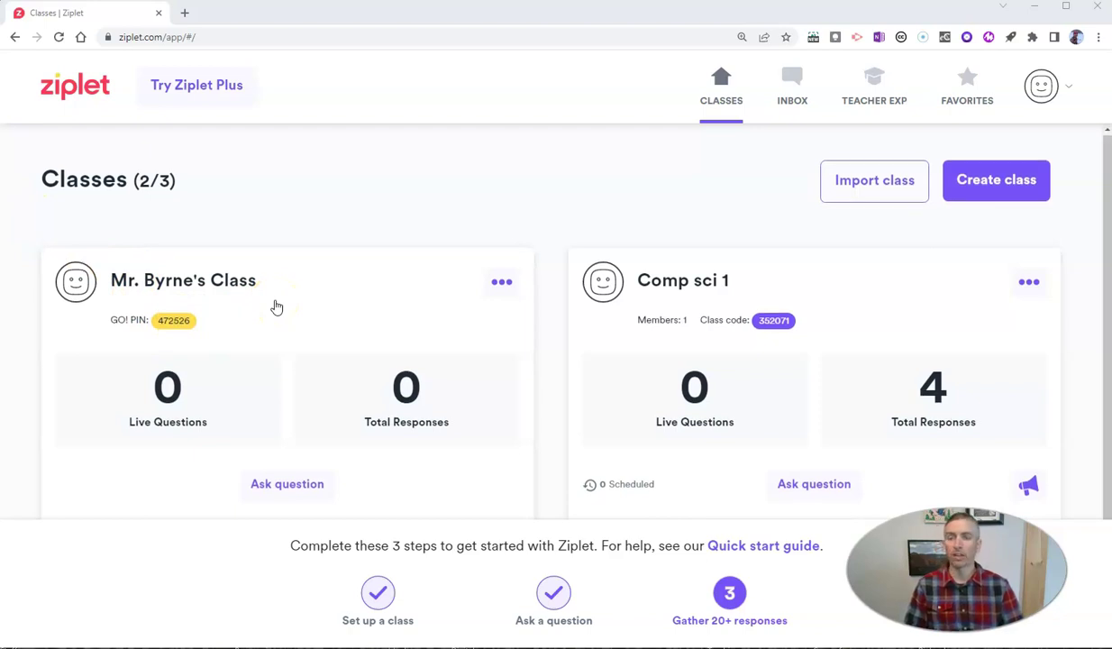
Step: Ask the new class the first Exit Tickets template, 'How well did you understand today's lesson?'
{"action": "scroll", "coordinate": [277, 307], "scroll_direction": "down", "scroll_amount": 1}
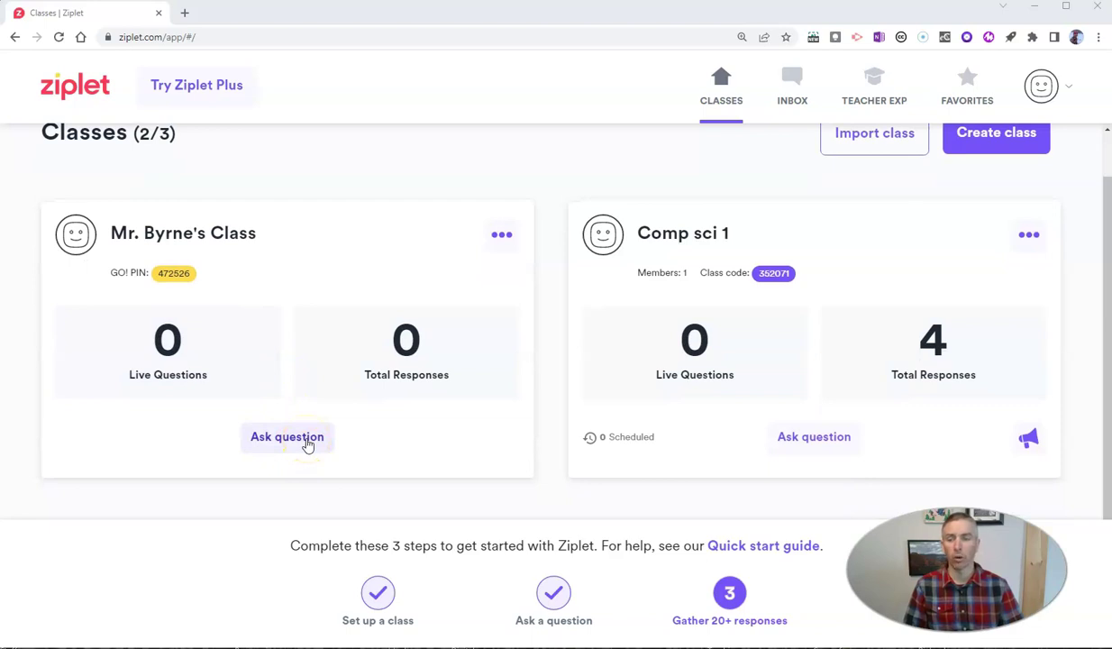
{"action": "left_click", "coordinate": [308, 443]}
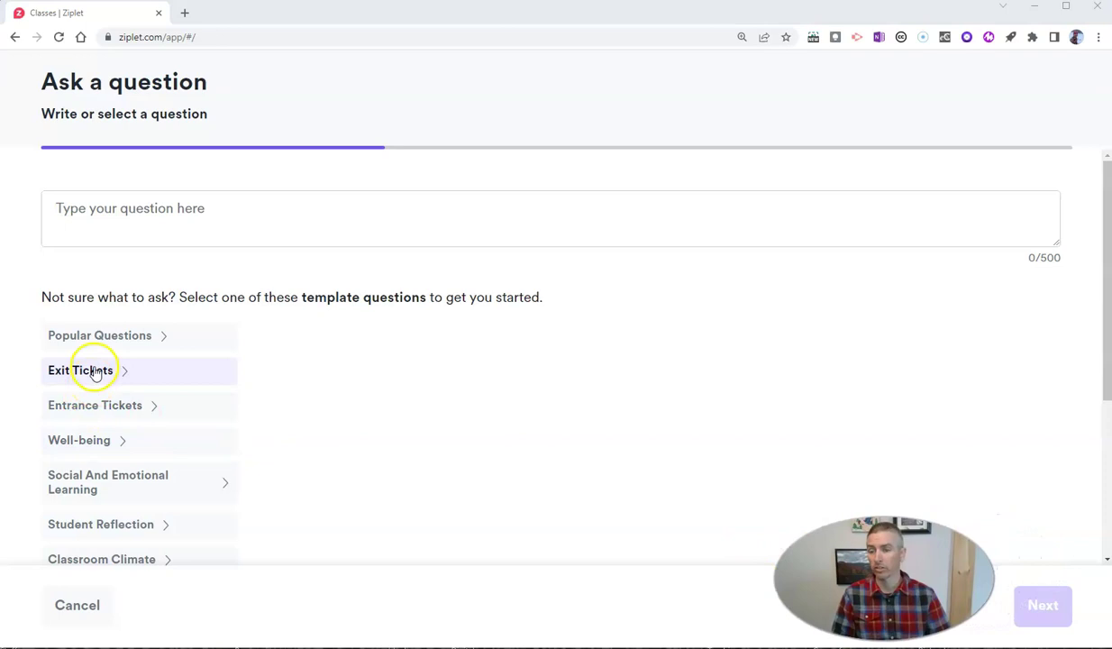
{"action": "left_click", "coordinate": [96, 373]}
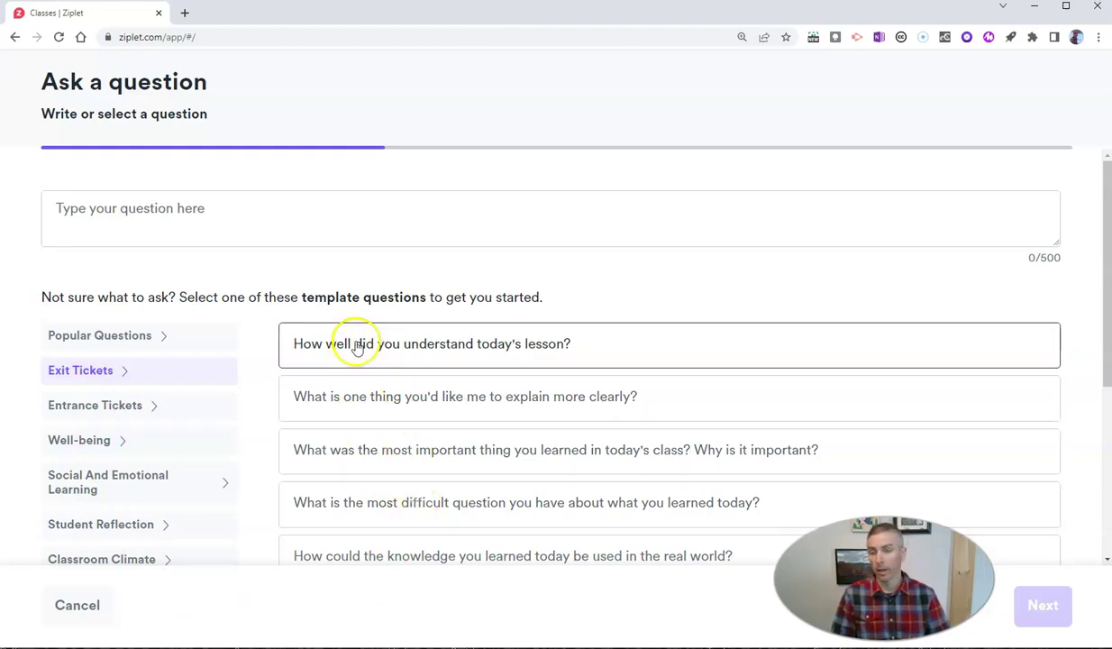
{"action": "left_click", "coordinate": [357, 349]}
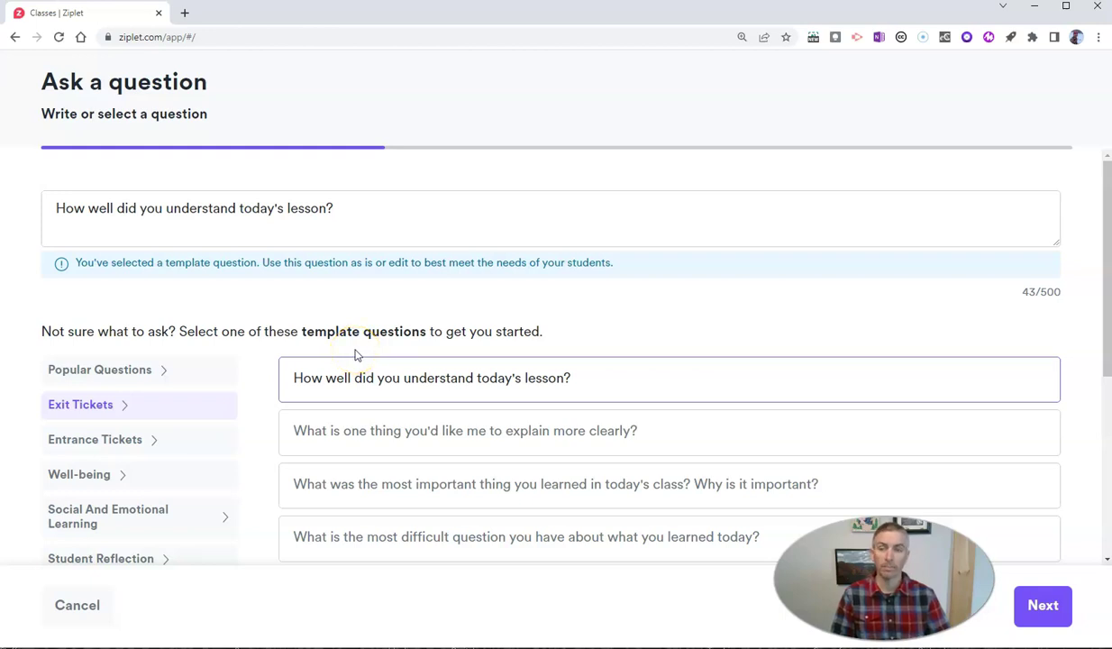
{"action": "left_click", "coordinate": [1045, 611]}
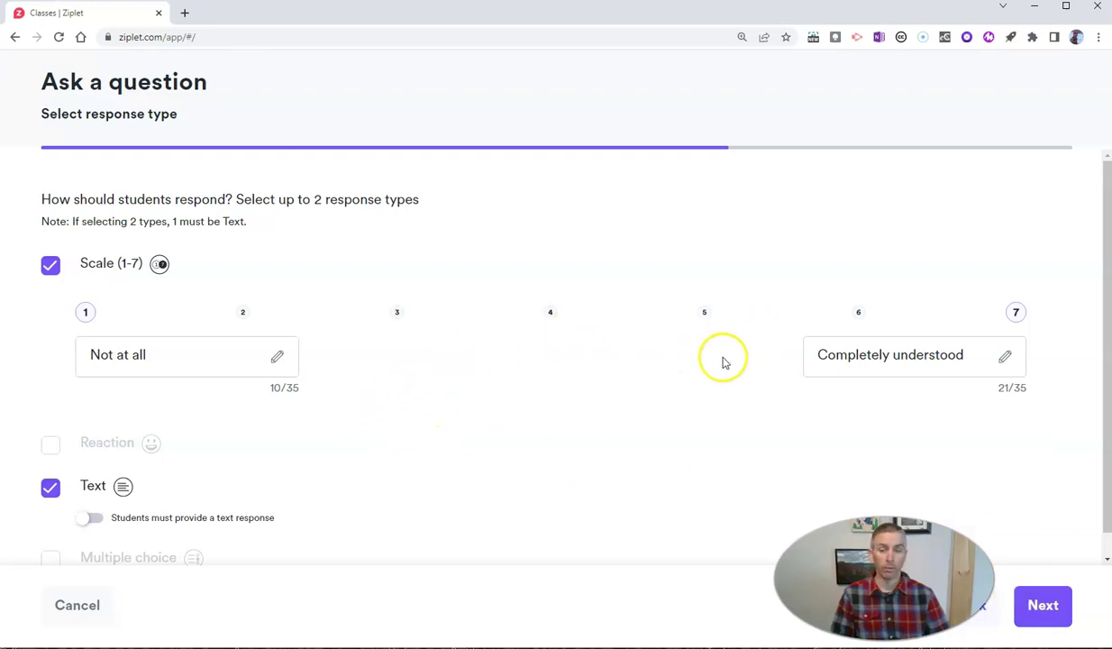
Step: Replace the Scale (1-7) and Text responses with Reaction only, then go to the preview
{"action": "scroll", "coordinate": [692, 407], "scroll_direction": "down", "scroll_amount": 1}
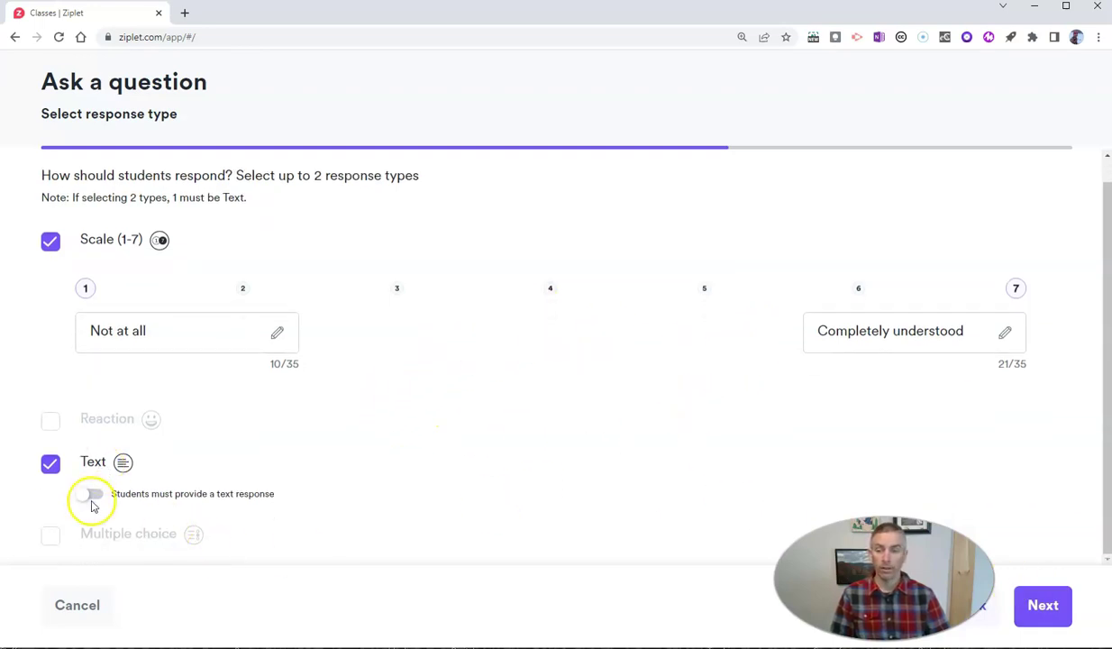
{"action": "left_click", "coordinate": [50, 241]}
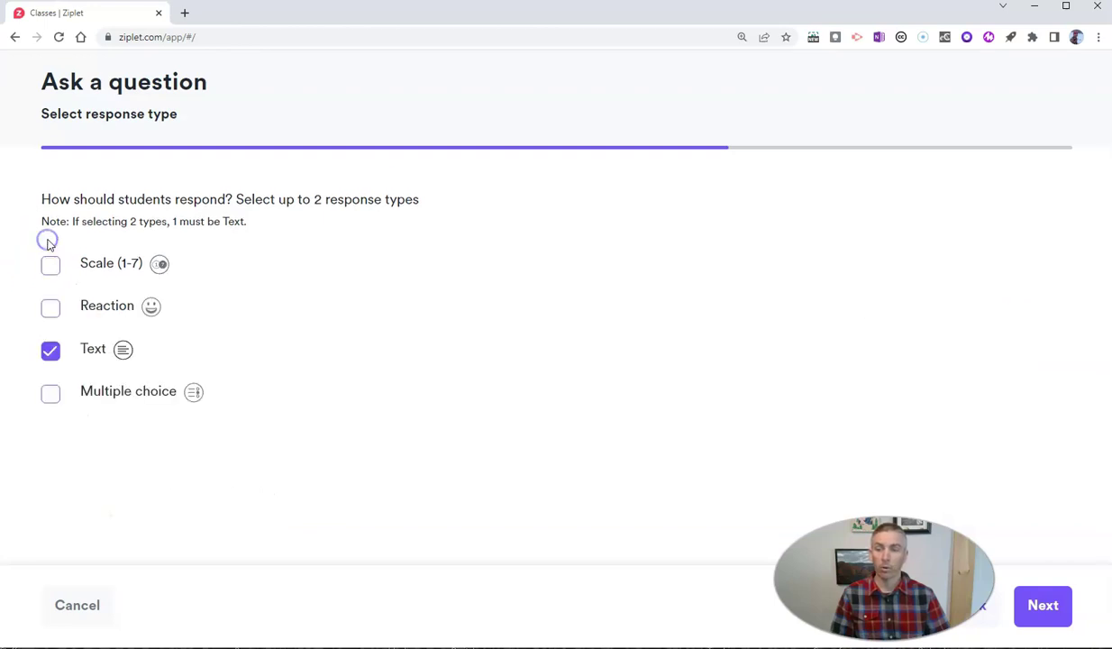
{"action": "left_click", "coordinate": [49, 309]}
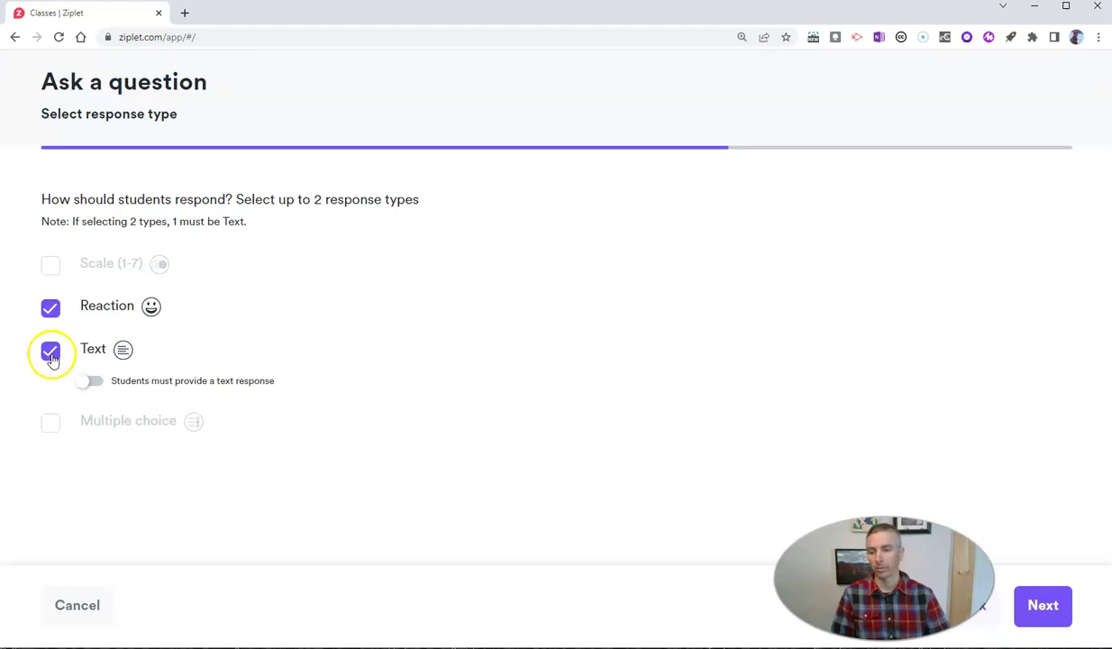
{"action": "left_click", "coordinate": [52, 355]}
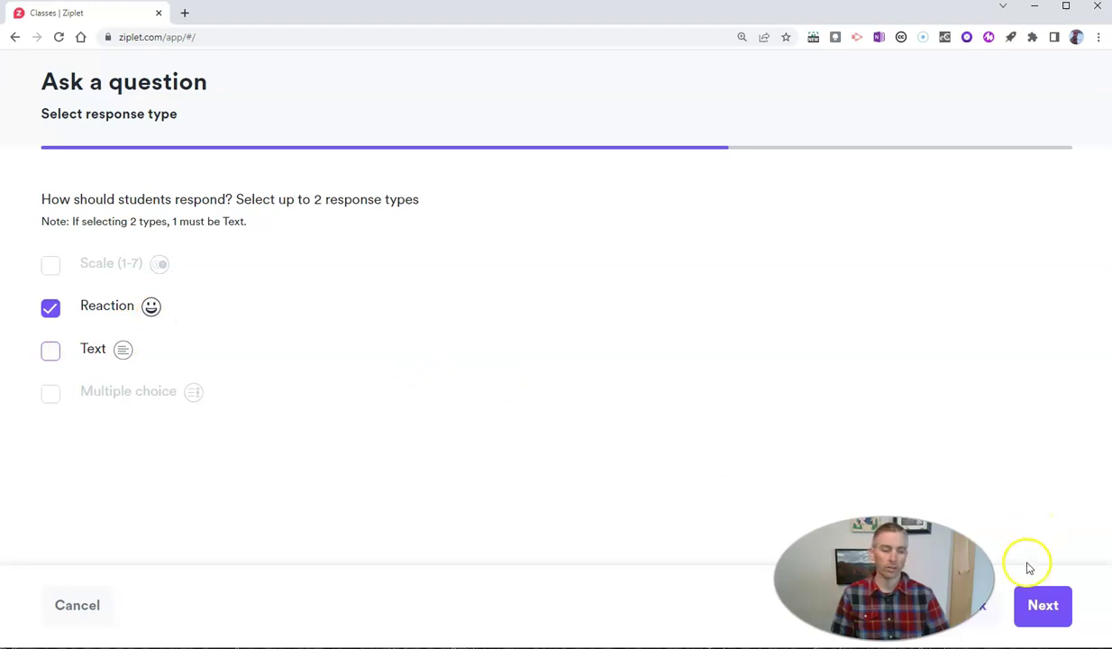
{"action": "left_click", "coordinate": [1051, 607]}
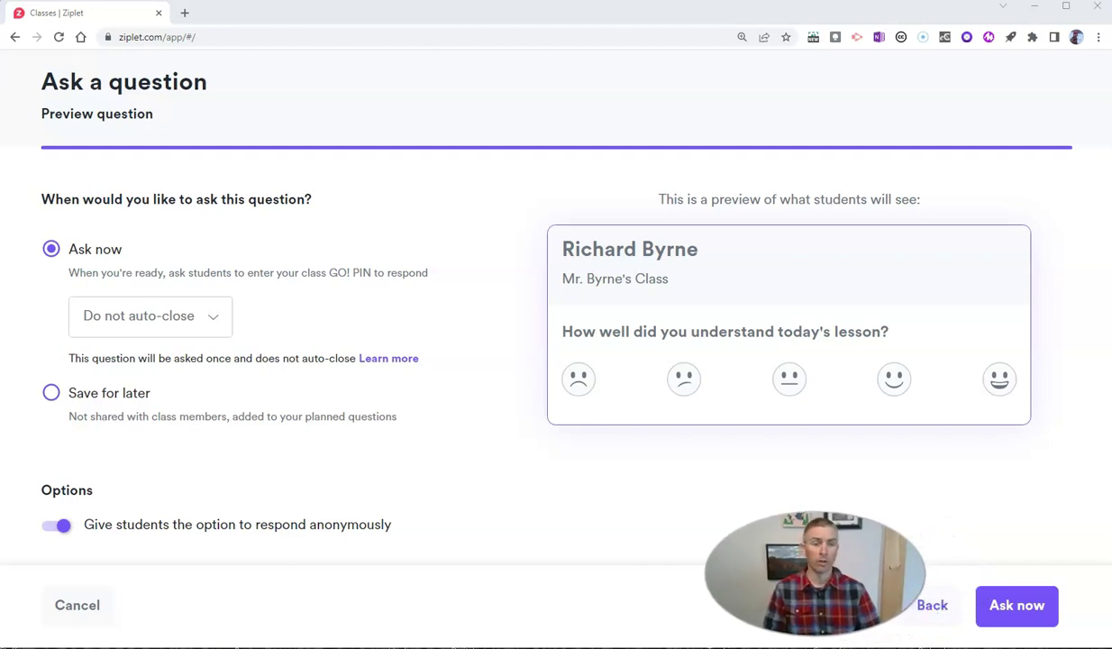
Step: Send the reaction question to the class immediately with Ask now
{"action": "left_click", "coordinate": [1037, 607]}
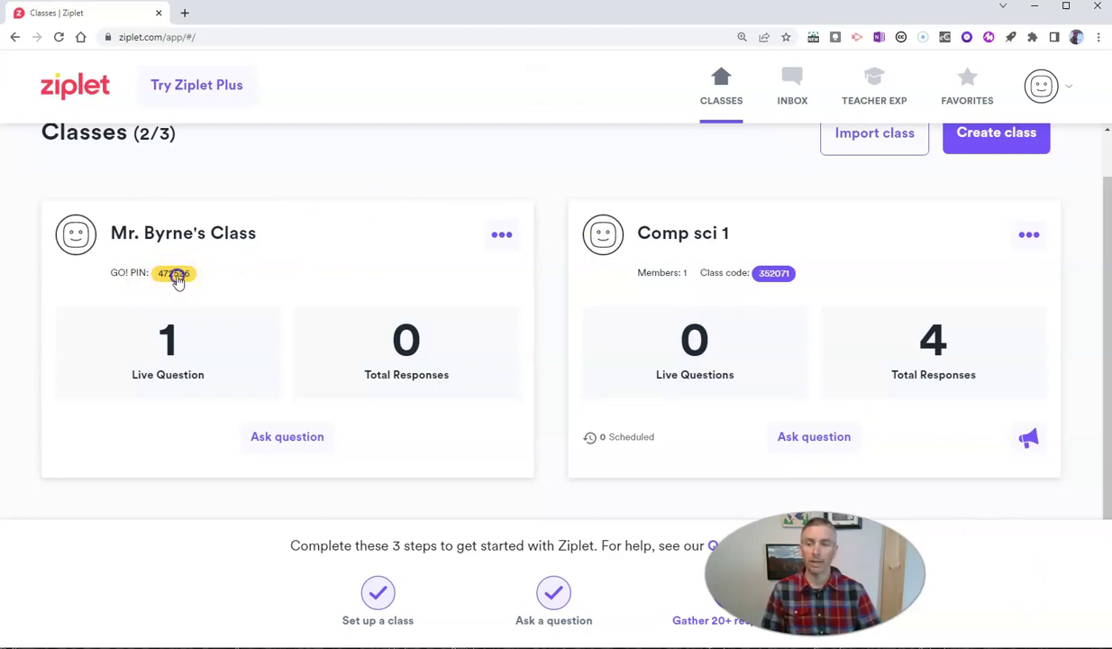
Step: Open the ziplet.com/go student join link in an incognito window
{"action": "left_click", "coordinate": [175, 274]}
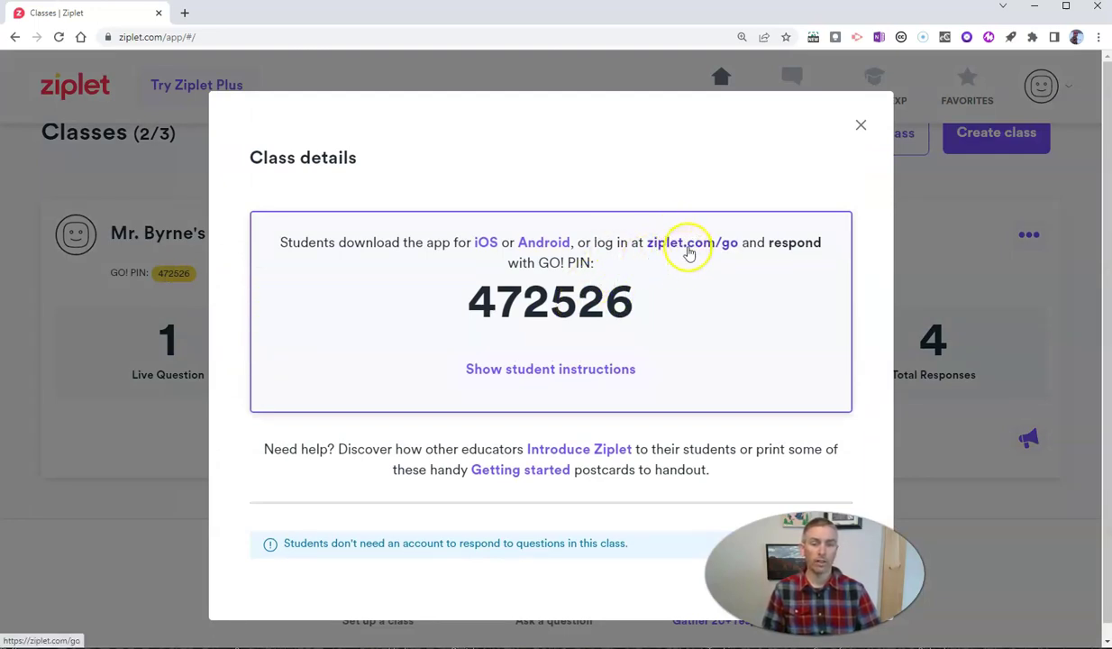
{"action": "right_click", "coordinate": [689, 248]}
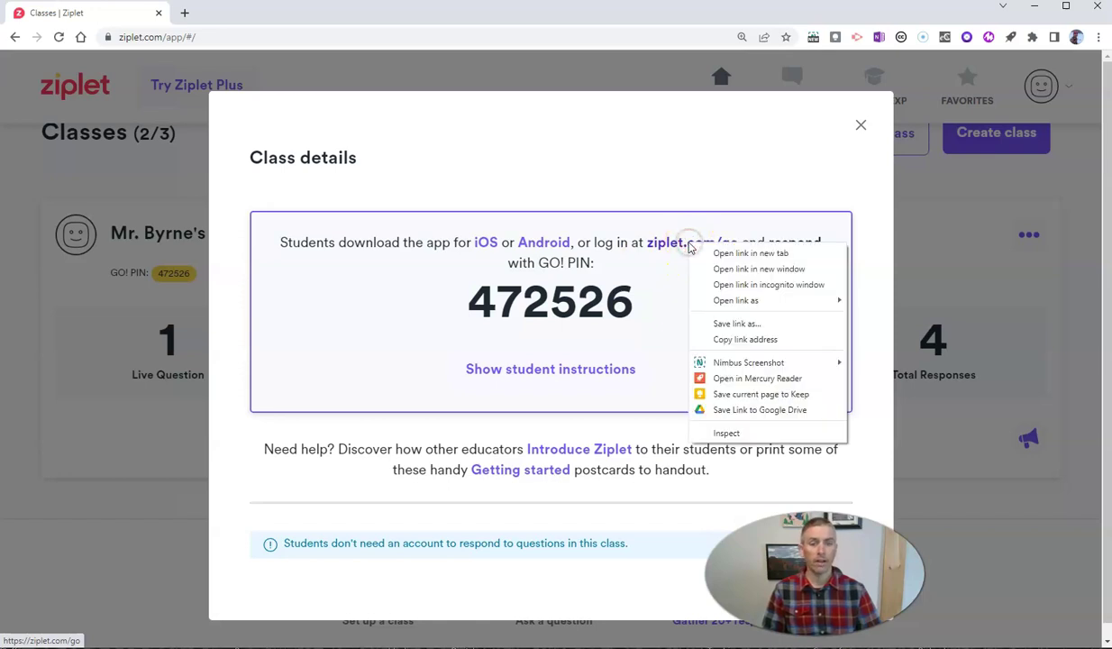
{"action": "left_click", "coordinate": [722, 284]}
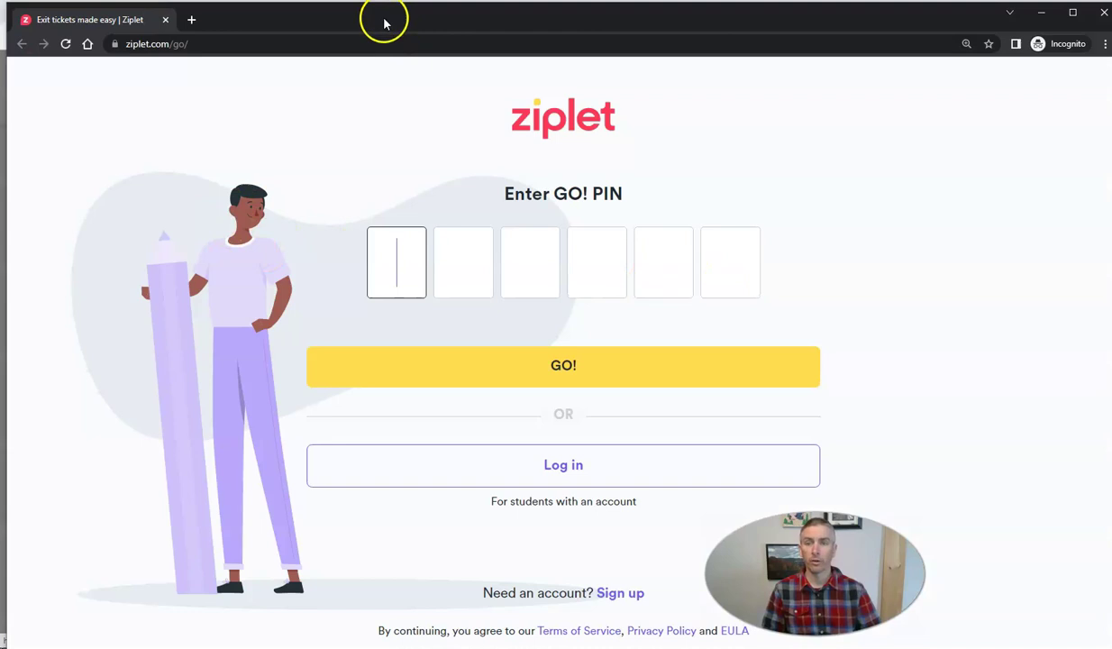
Step: Enter the class's GO! PIN in the student window and join the class
{"action": "left_click_drag", "start_coordinate": [384, 24], "coordinate": [386, 355]}
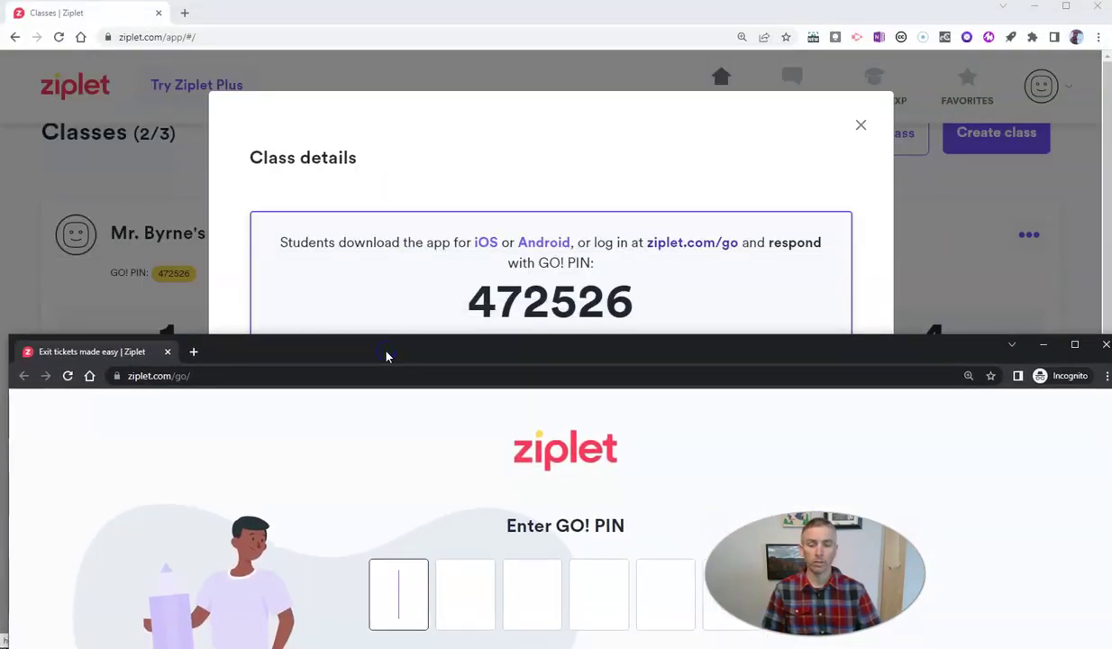
{"action": "left_click", "coordinate": [394, 365]}
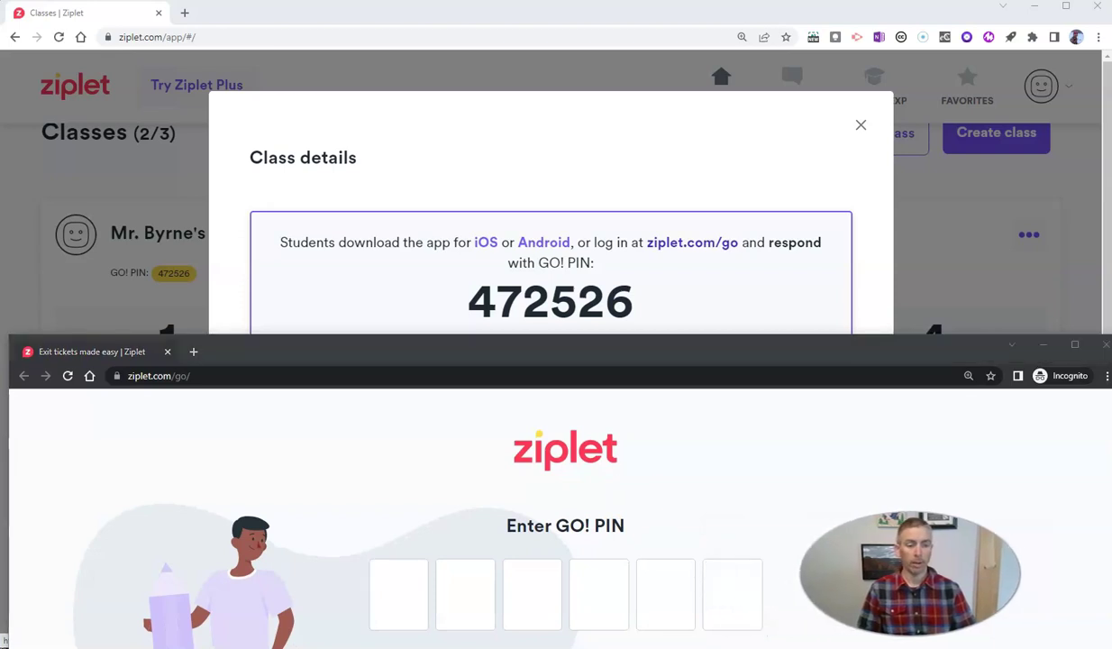
{"action": "left_click", "coordinate": [400, 597]}
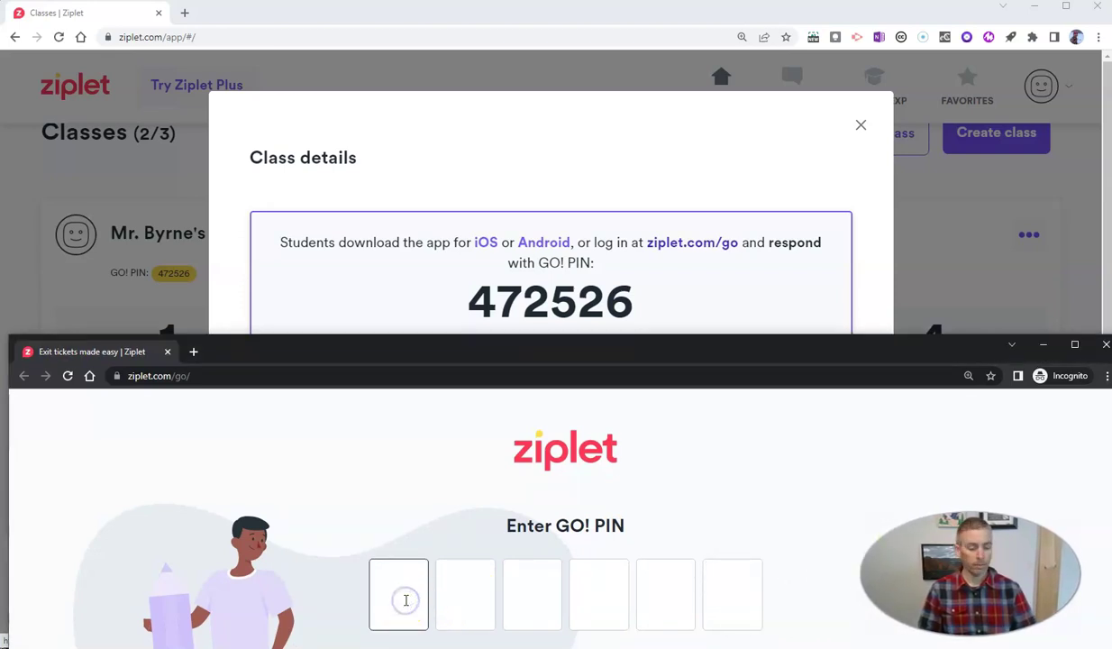
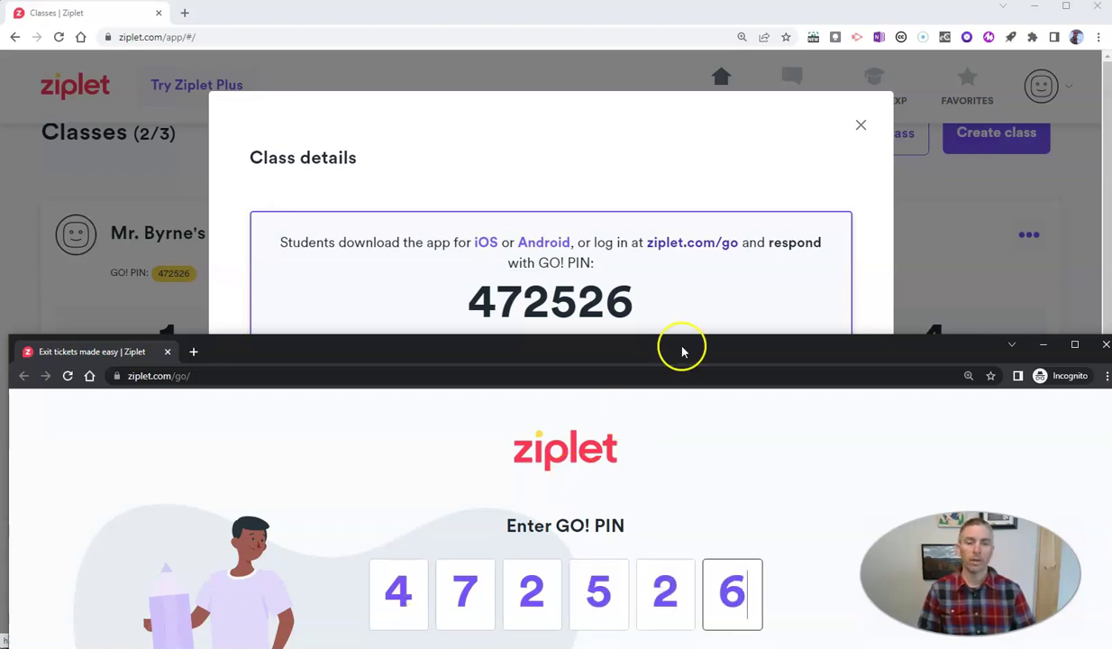
{"action": "left_click_drag", "start_coordinate": [683, 345], "coordinate": [681, 80]}
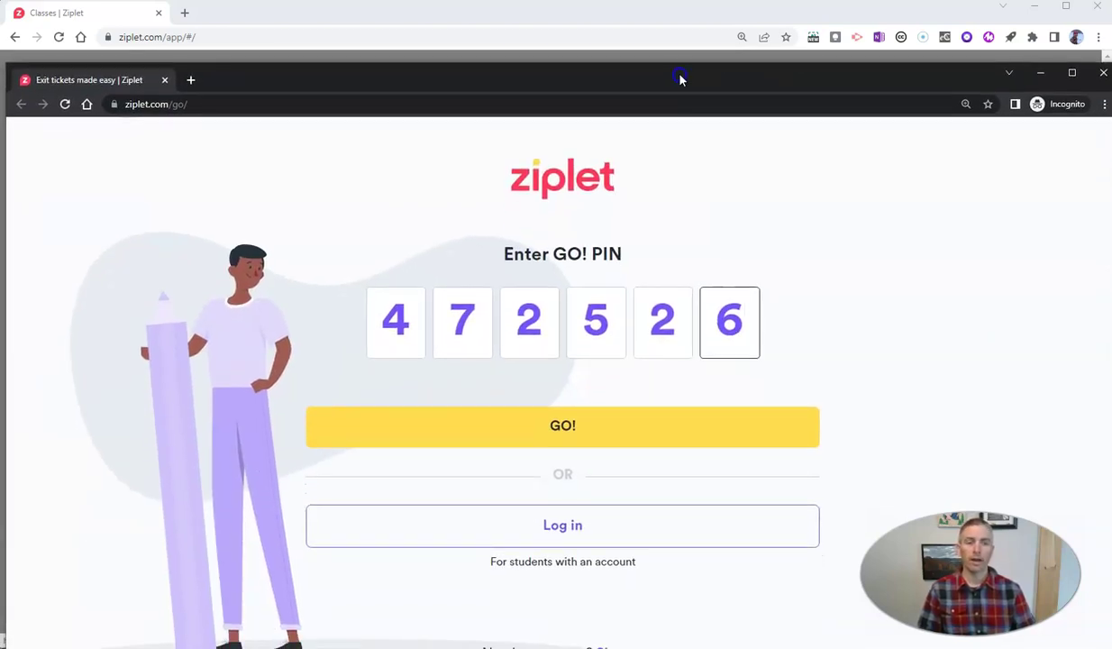
{"action": "left_click", "coordinate": [569, 440]}
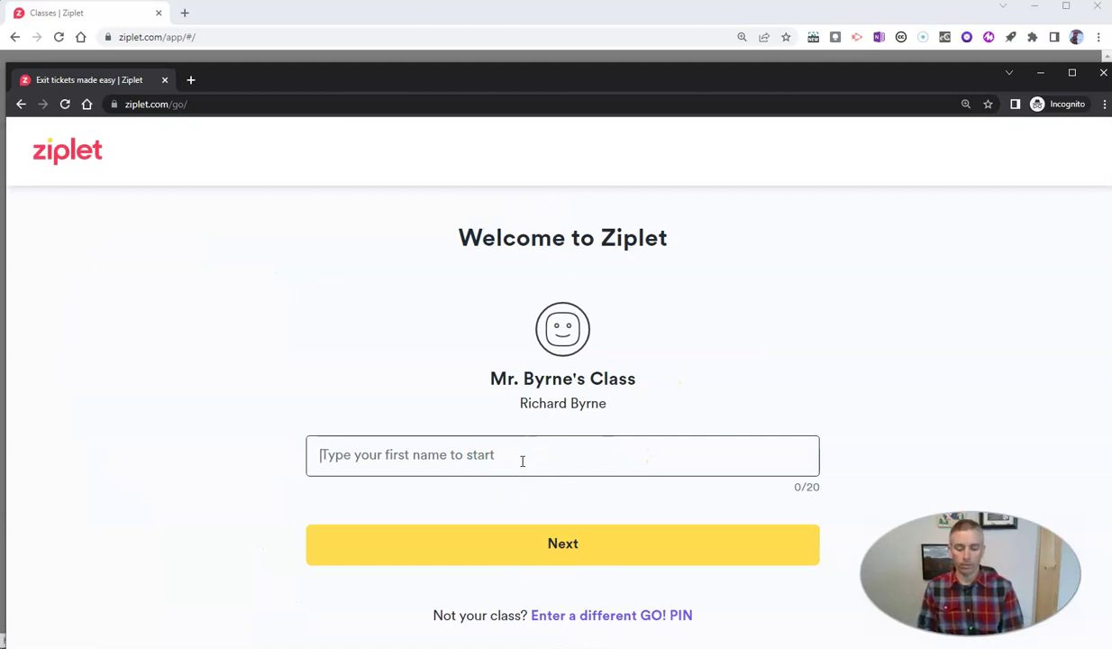
Step: As a student, give a first name, send the happiest-face reaction, then return to the teacher view
{"action": "type", "text": "Max"}
{"action": "left_click", "coordinate": [557, 546]}
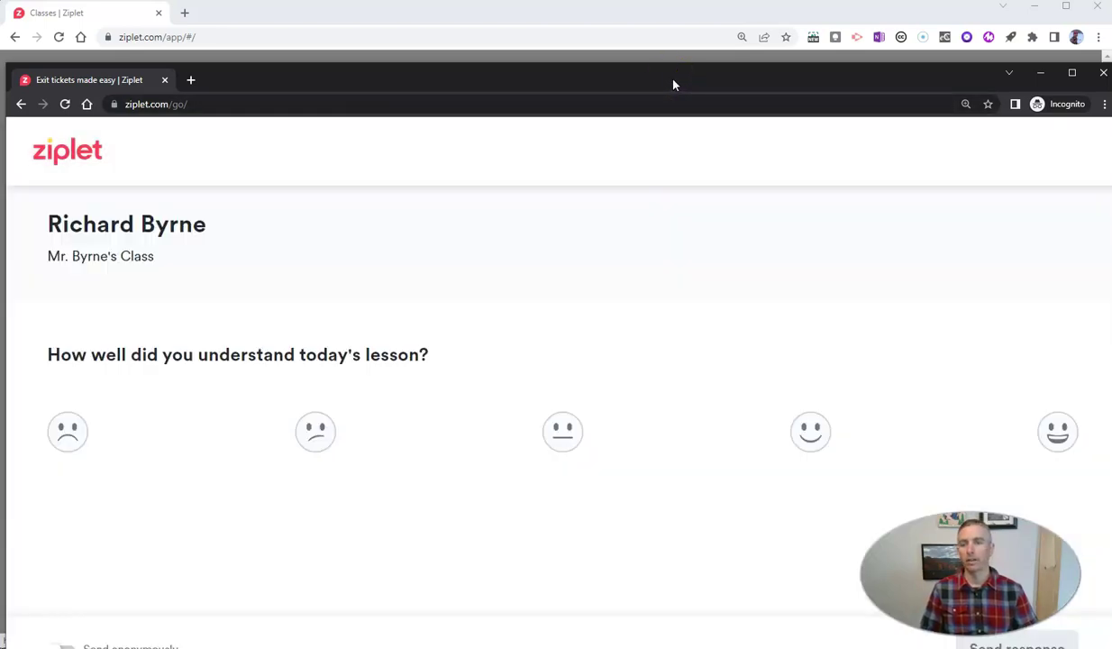
{"action": "left_click_drag", "start_coordinate": [673, 85], "coordinate": [668, 37]}
{"action": "left_click", "coordinate": [867, 406]}
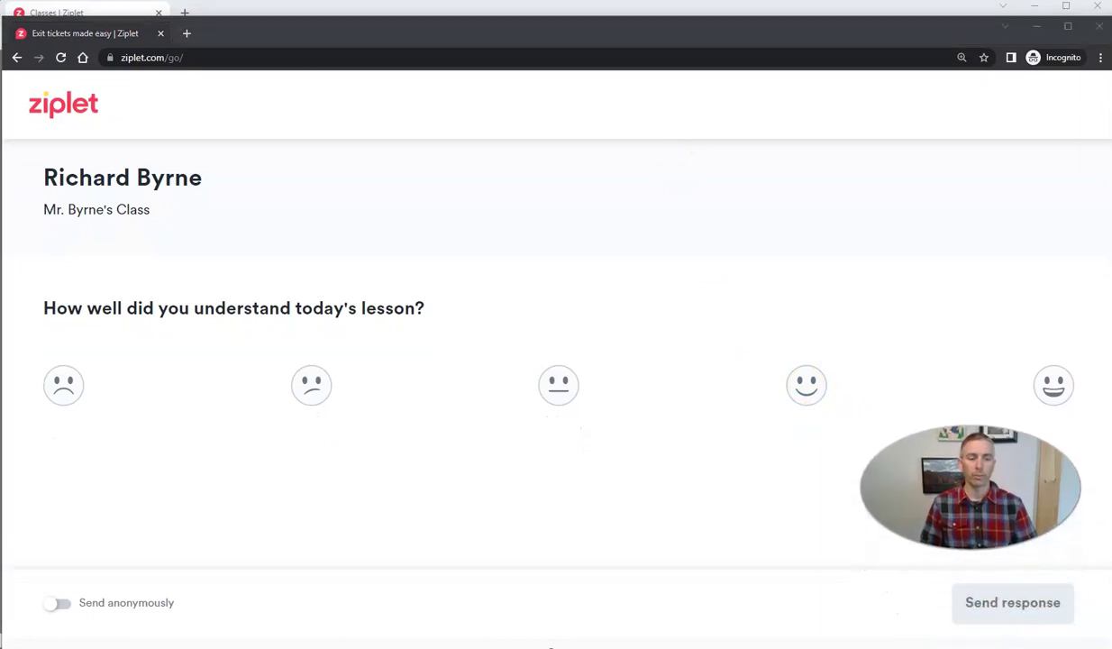
{"action": "left_click", "coordinate": [1061, 383]}
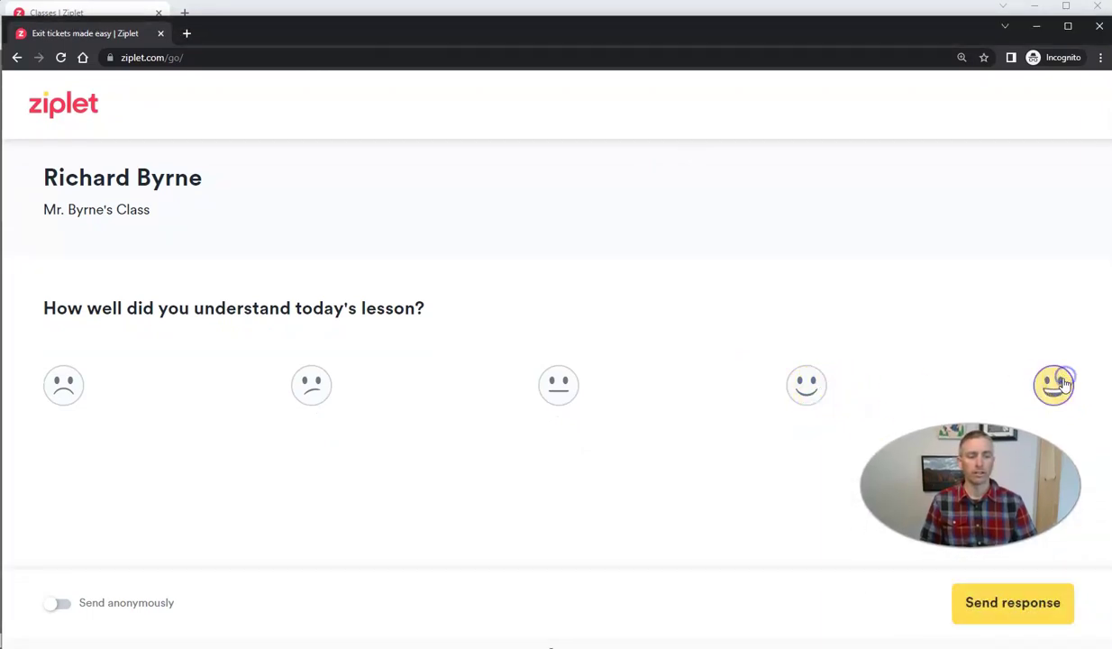
{"action": "left_click", "coordinate": [1028, 616]}
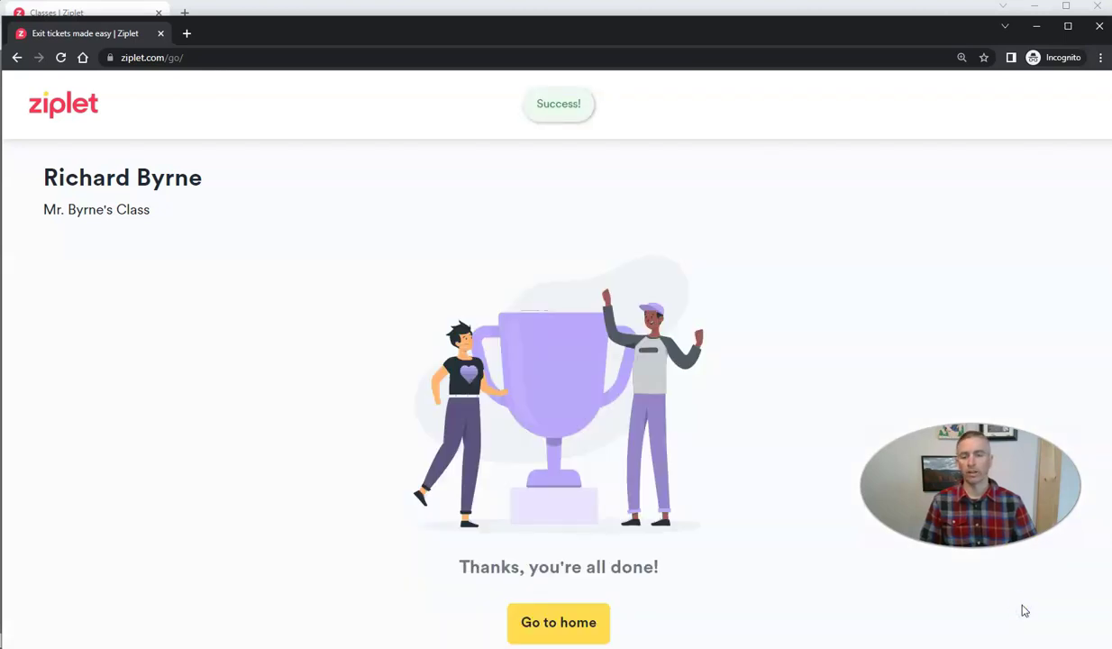
{"action": "left_click", "coordinate": [530, 621]}
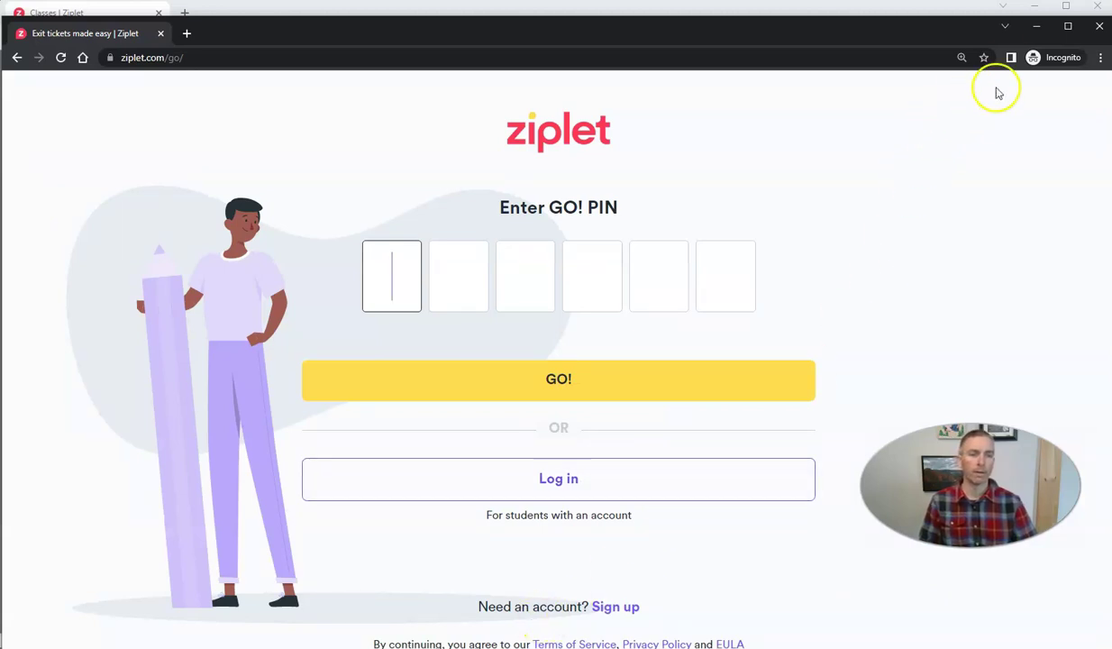
{"action": "left_click", "coordinate": [1036, 25]}
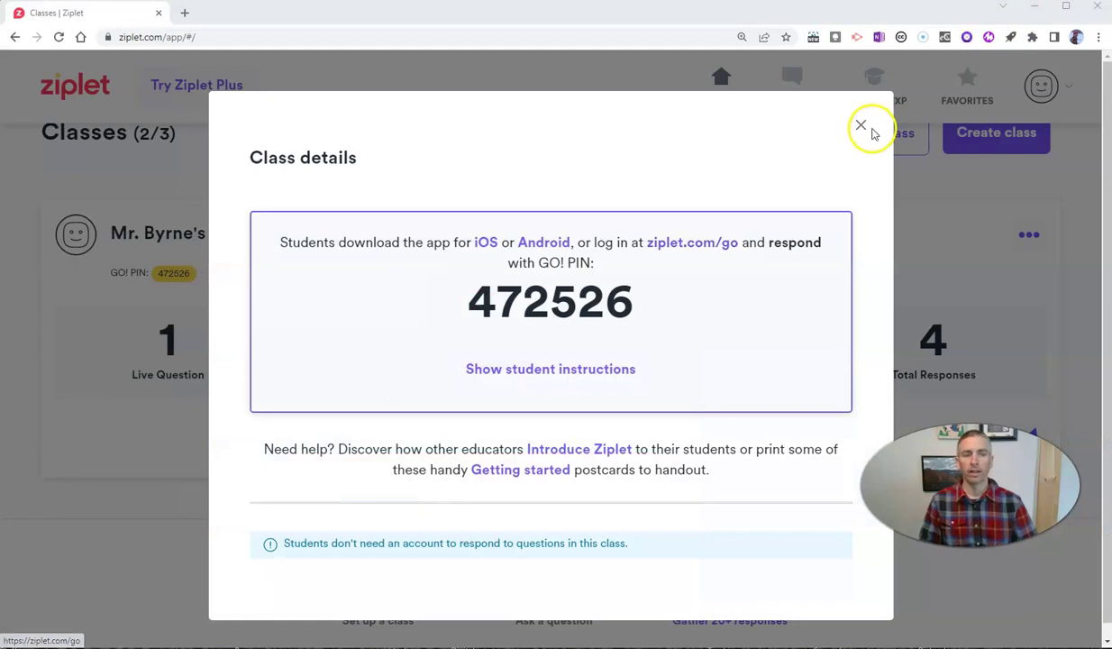
Step: Open the lesson question's responses and review the single happiest-face reaction
{"action": "left_click", "coordinate": [861, 126]}
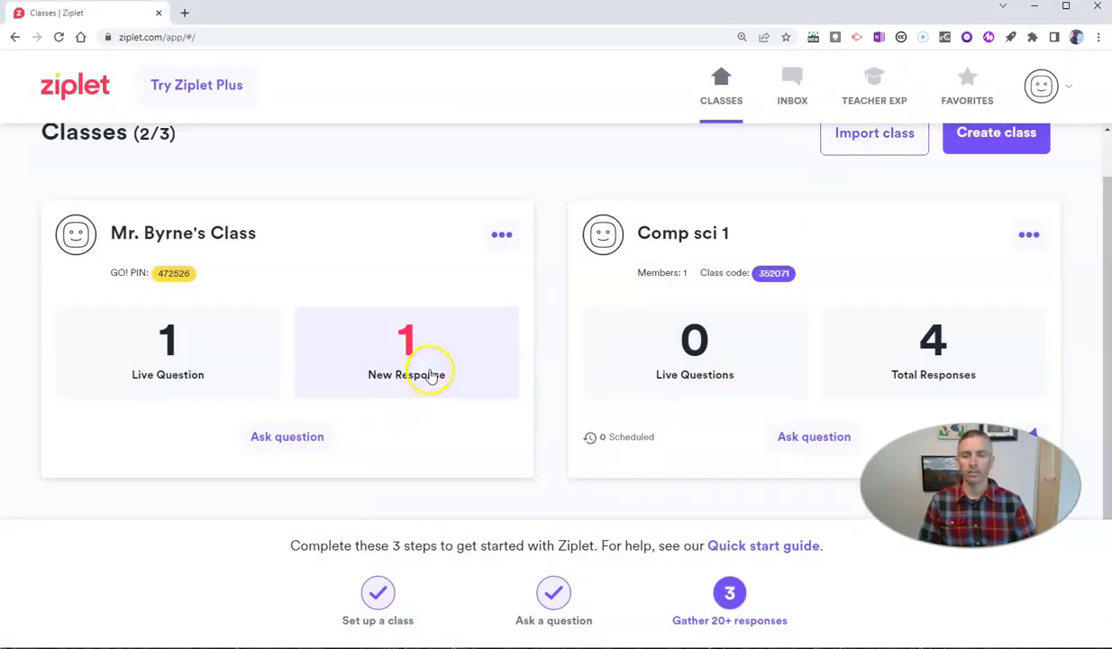
{"action": "left_click", "coordinate": [427, 370]}
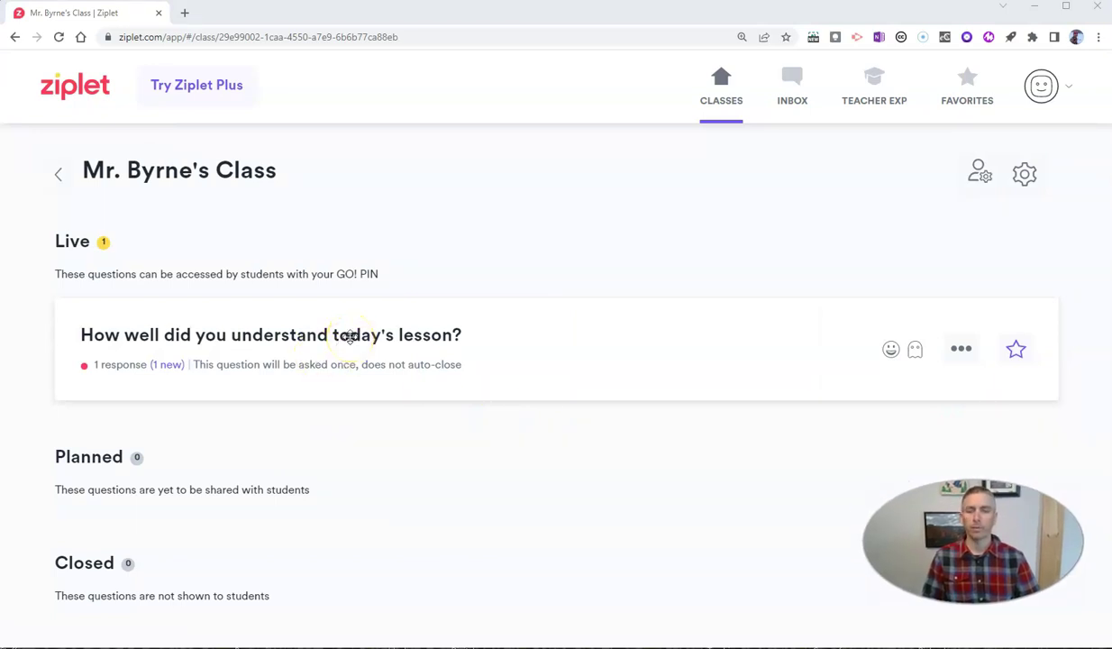
{"action": "left_click", "coordinate": [170, 369]}
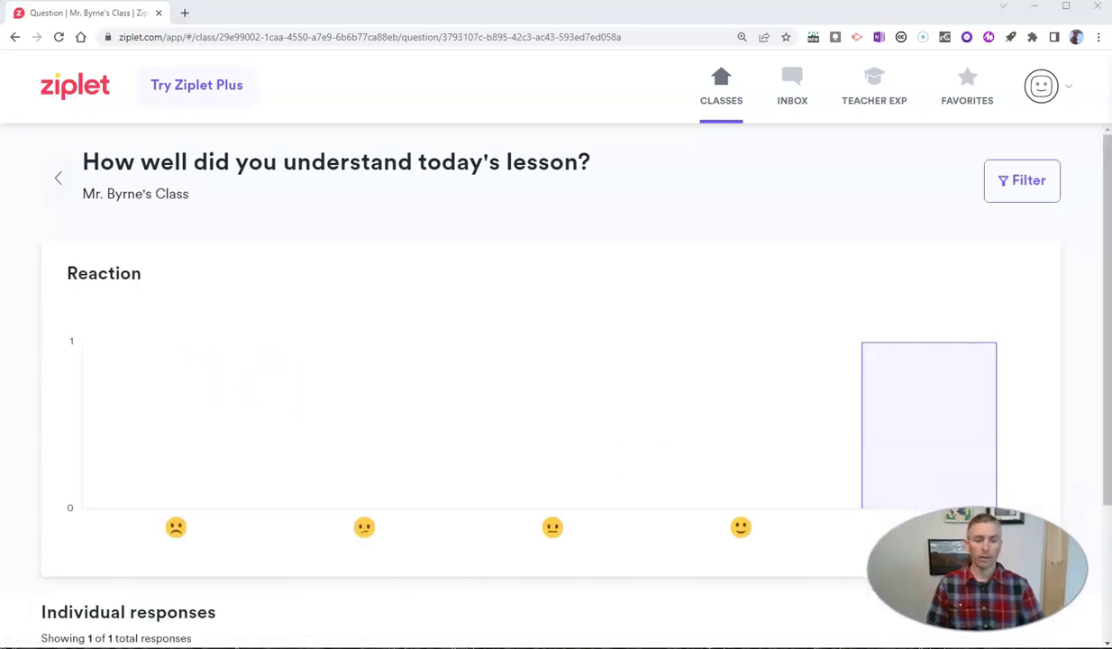
{"action": "scroll", "coordinate": [479, 340], "scroll_direction": "down", "scroll_amount": 3}
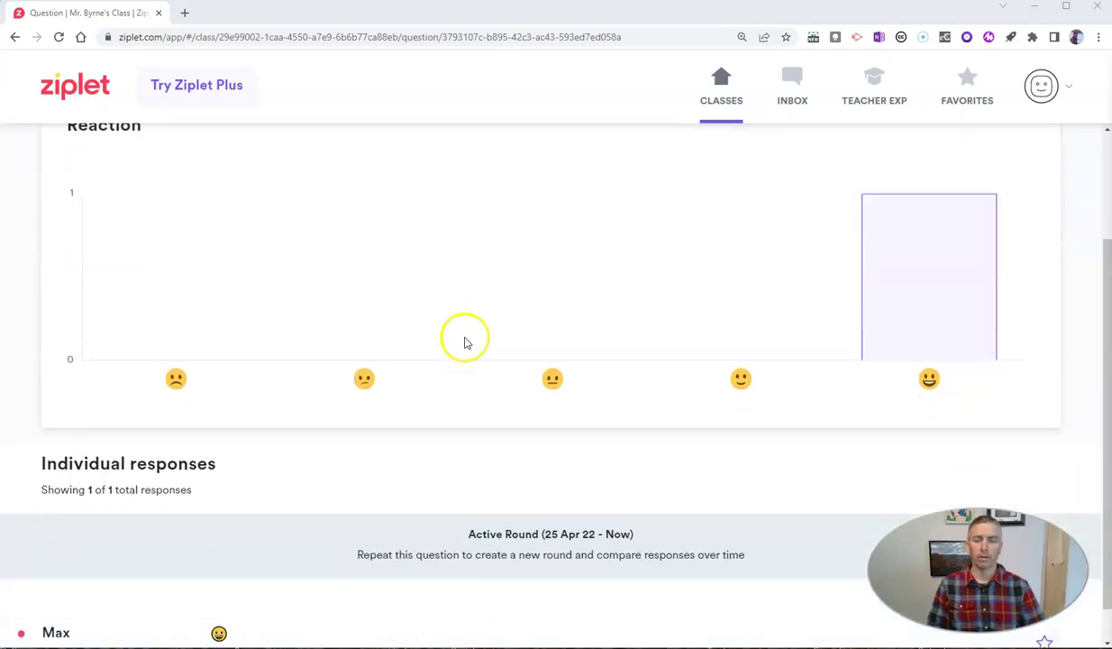
{"action": "scroll", "coordinate": [464, 342], "scroll_direction": "down", "scroll_amount": 1}
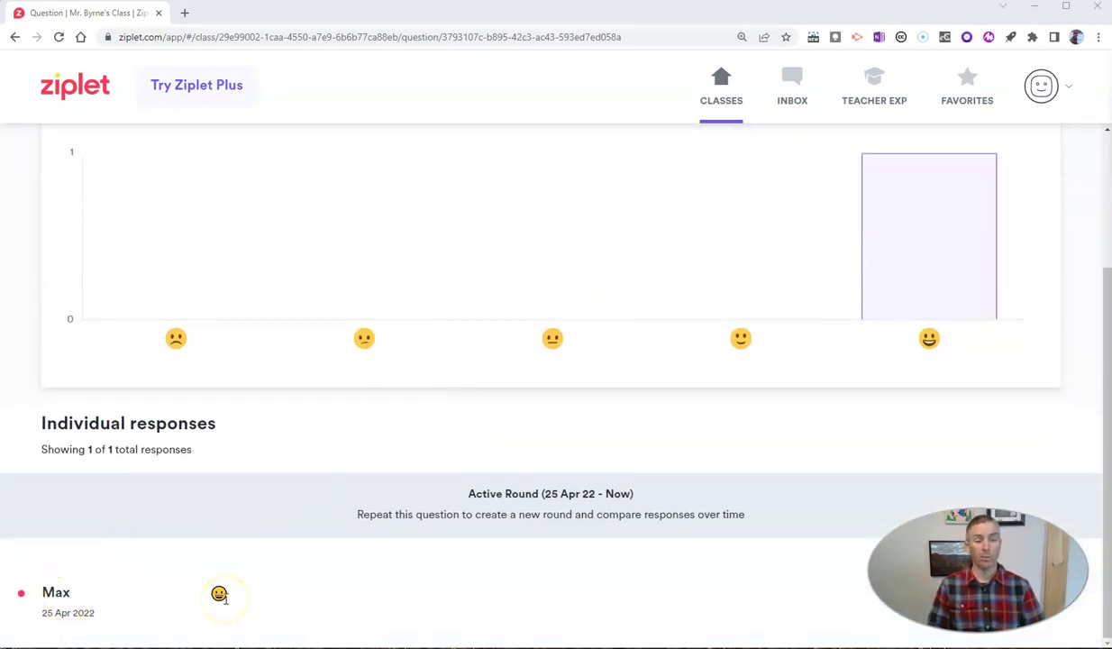
{"action": "scroll", "coordinate": [834, 415], "scroll_direction": "up", "scroll_amount": 2}
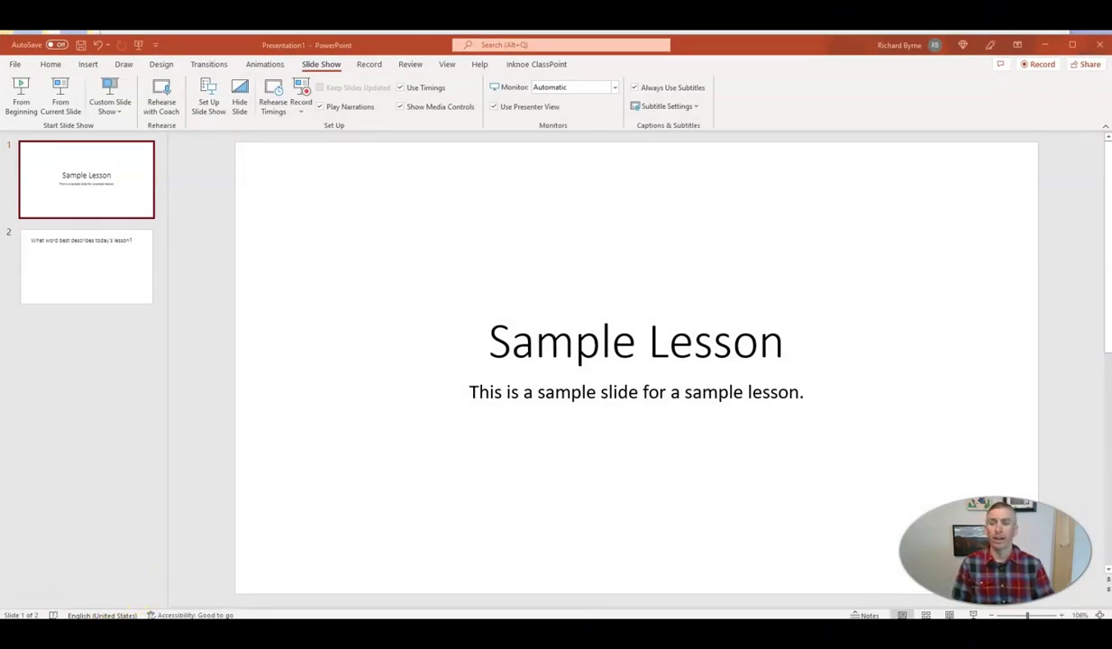
Step: Select slide 2, 'What word best describes today's lesson?', and show the Inknoe ClassPoint tab
{"action": "left_click", "coordinate": [95, 257]}
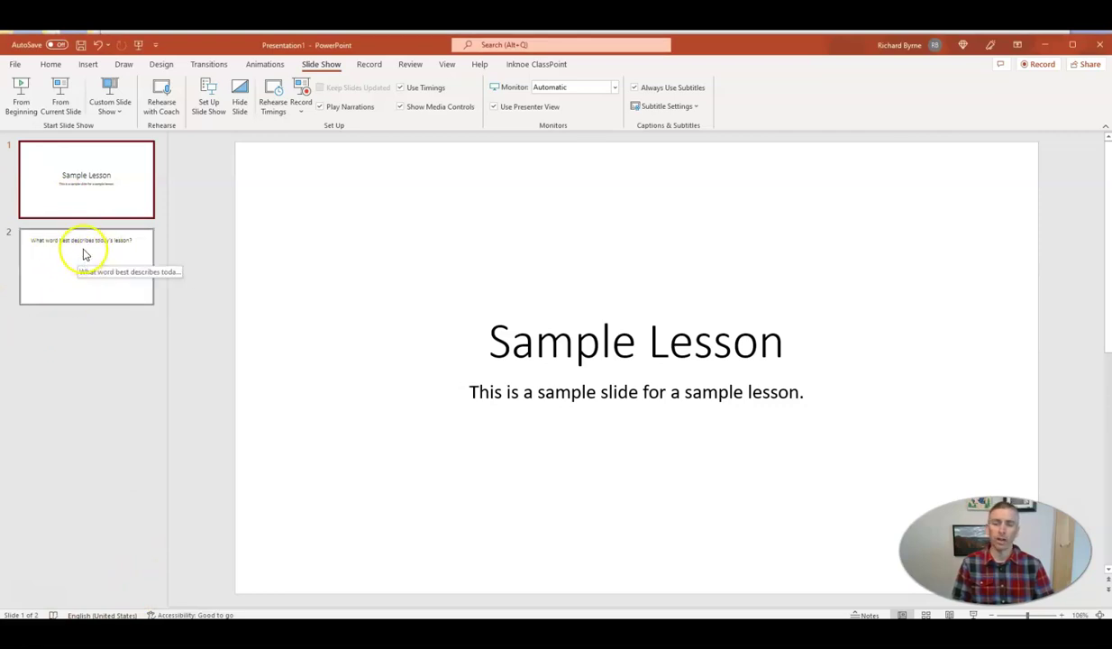
{"action": "left_click", "coordinate": [84, 255]}
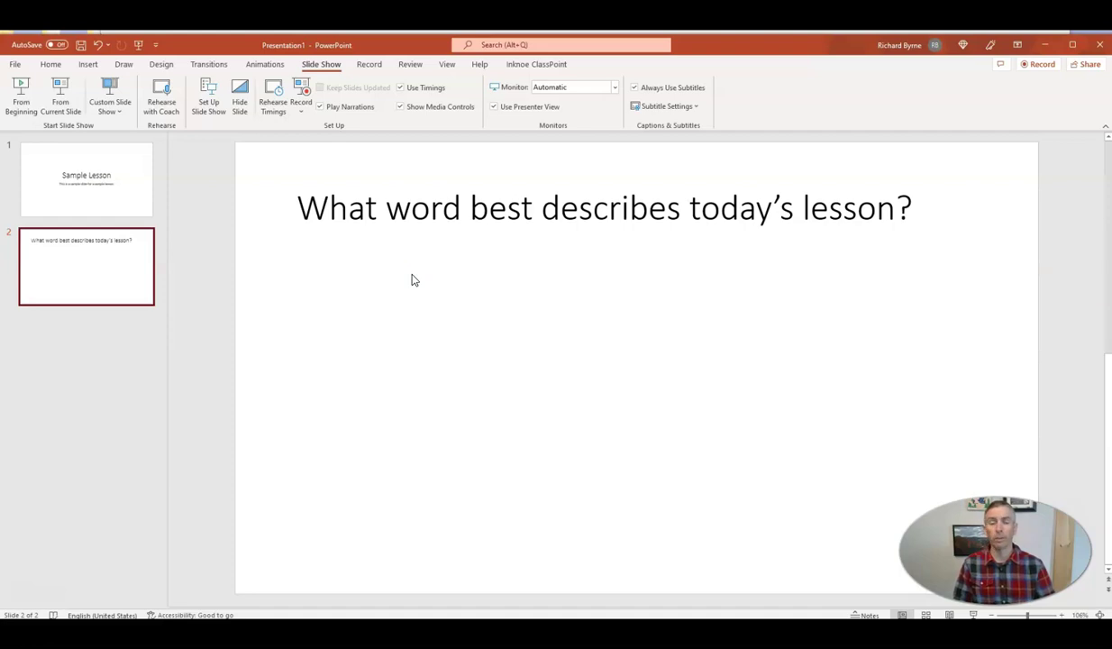
{"action": "left_click", "coordinate": [550, 65]}
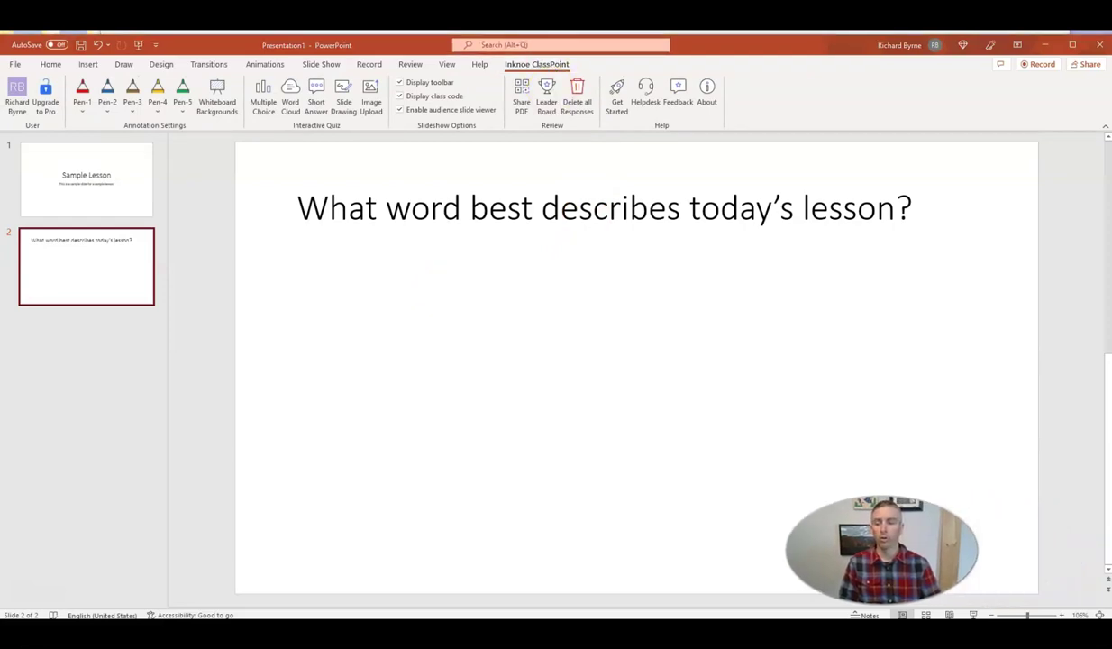
Step: Add a ClassPoint Word Cloud to slide 2 and start the slide show from it
{"action": "left_click", "coordinate": [291, 95]}
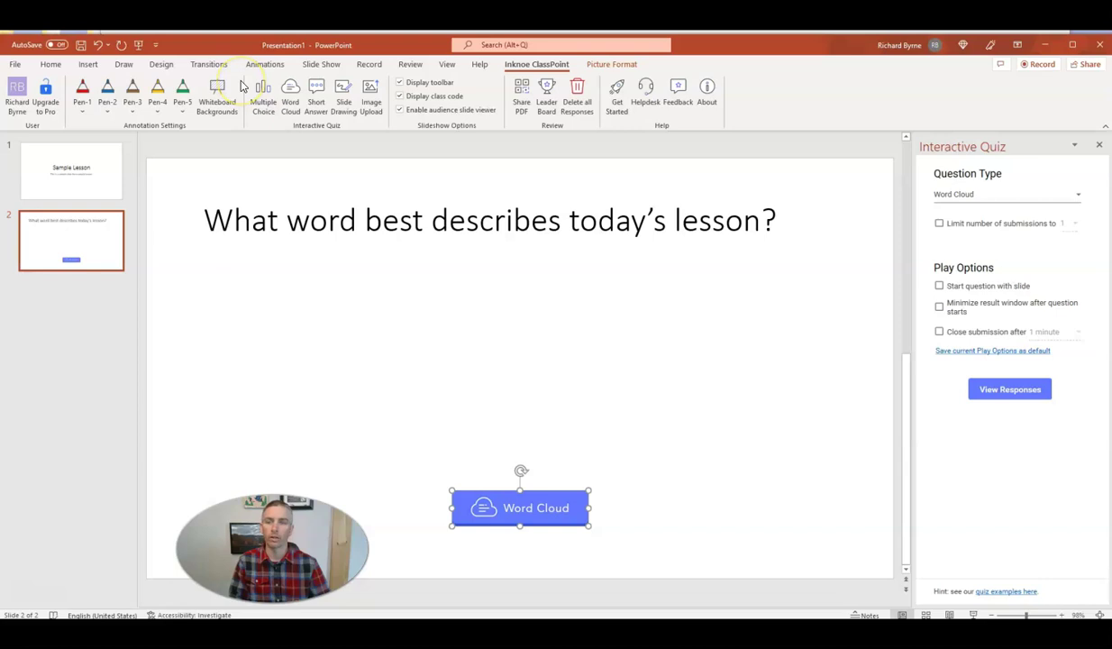
{"action": "left_click", "coordinate": [321, 64]}
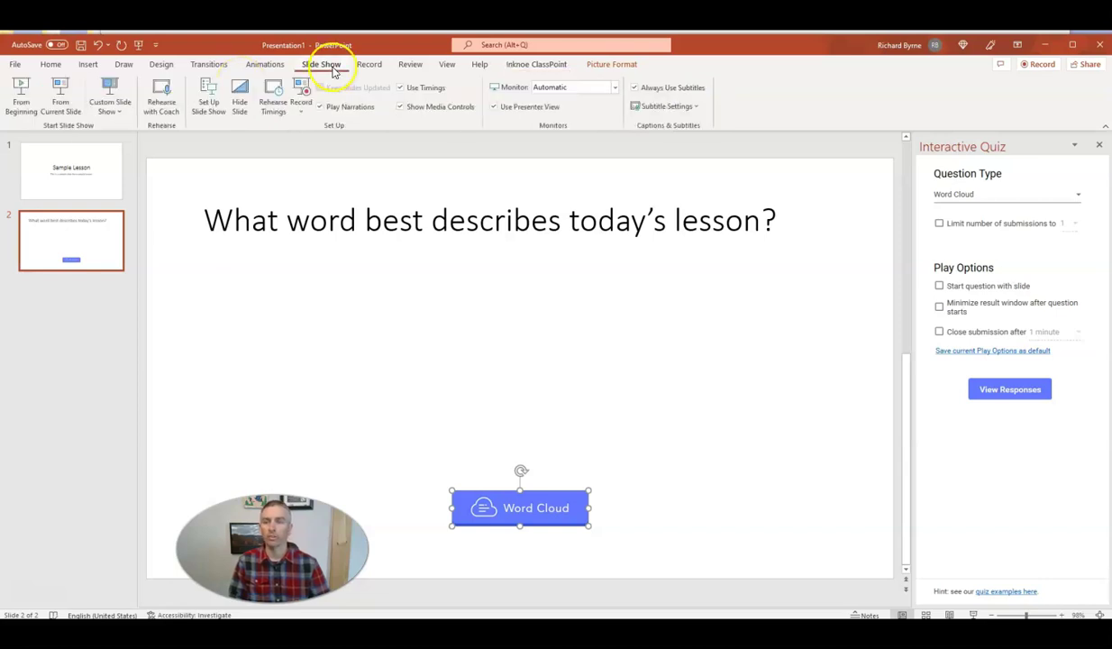
{"action": "left_click", "coordinate": [61, 96]}
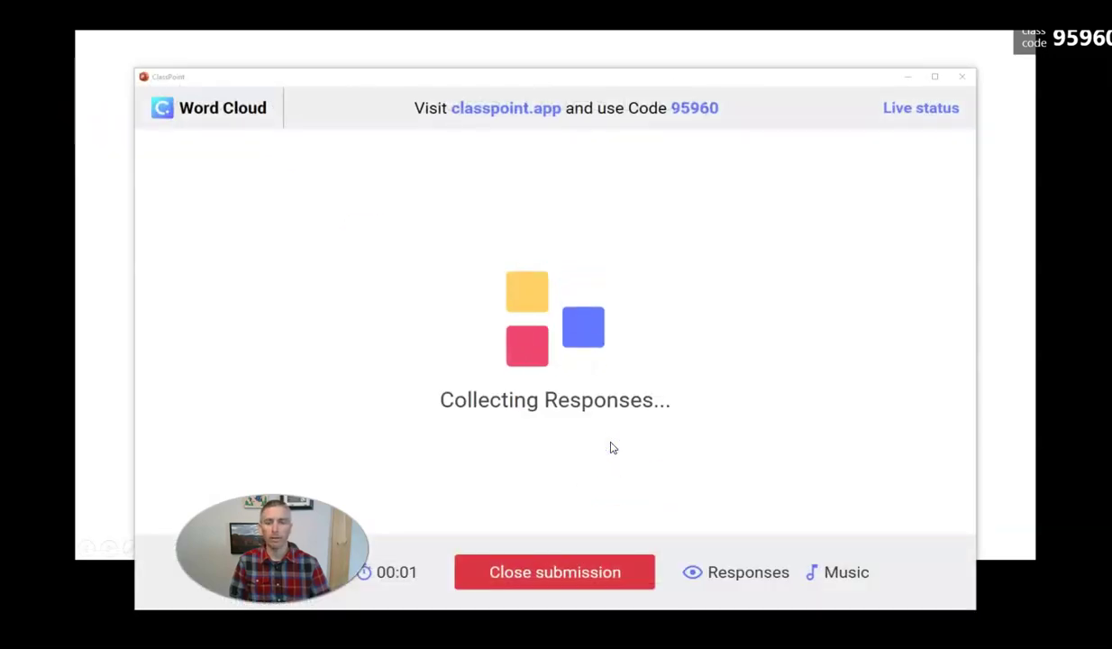
Step: Move the Word Cloud window aside while the first response, 'hard', comes in
{"action": "left_click_drag", "start_coordinate": [758, 85], "coordinate": [780, 65]}
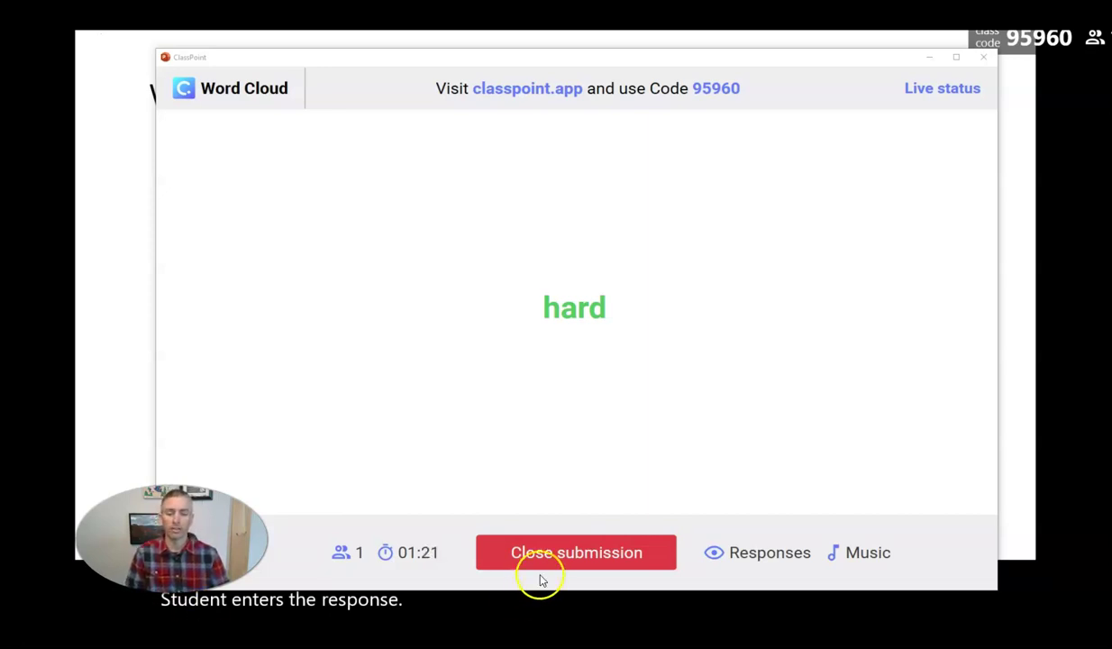
Step: Close word cloud submissions, save the results for review, and switch to Formative's dashboard
{"action": "left_click", "coordinate": [593, 555]}
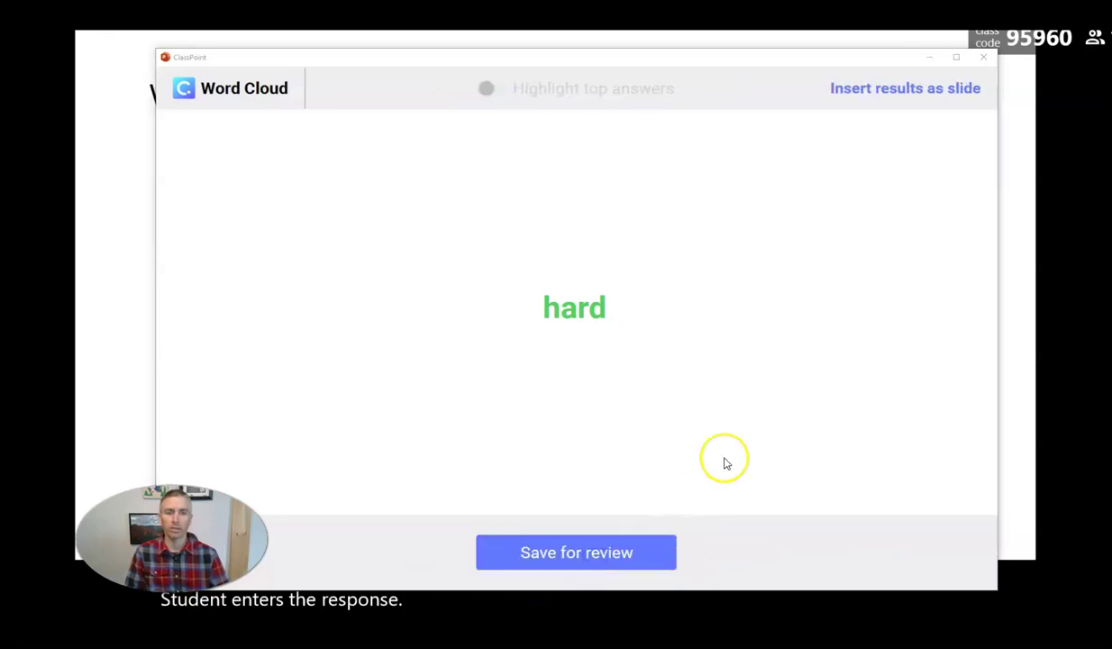
{"action": "left_click", "coordinate": [578, 560]}
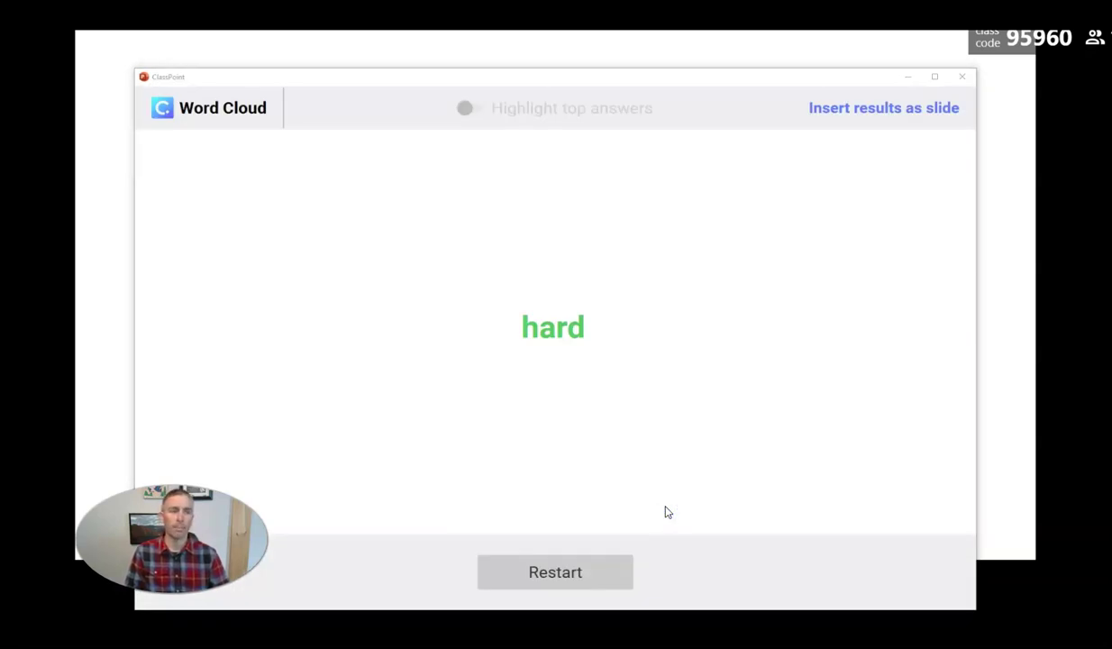
{"action": "left_click", "coordinate": [604, 483]}
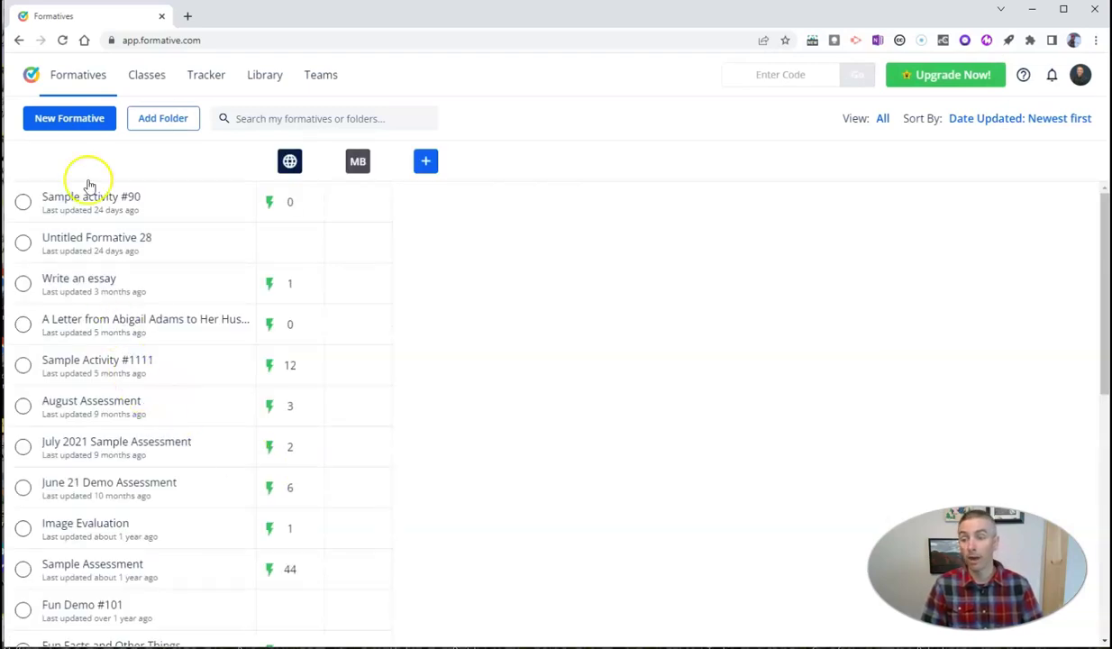
Step: Create a new formative and retitle it 'Sample Assessment 999'
{"action": "left_click", "coordinate": [78, 125]}
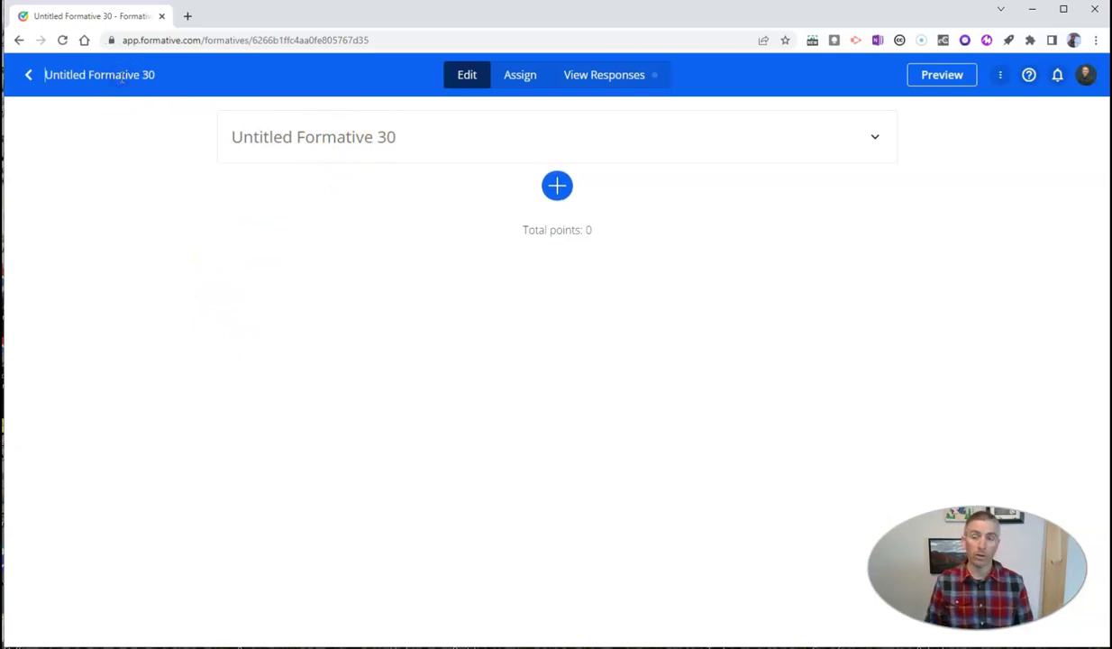
{"action": "key", "text": "ctrl+a"}
{"action": "type", "text": "Sam"}
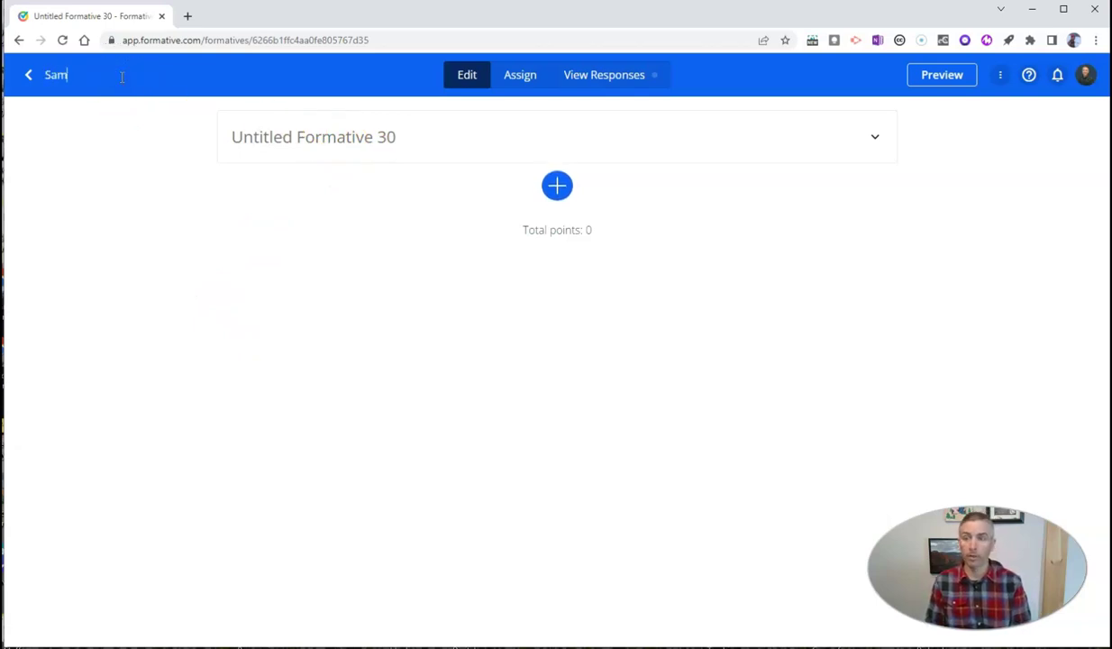
{"action": "type", "text": "ple Asses"}
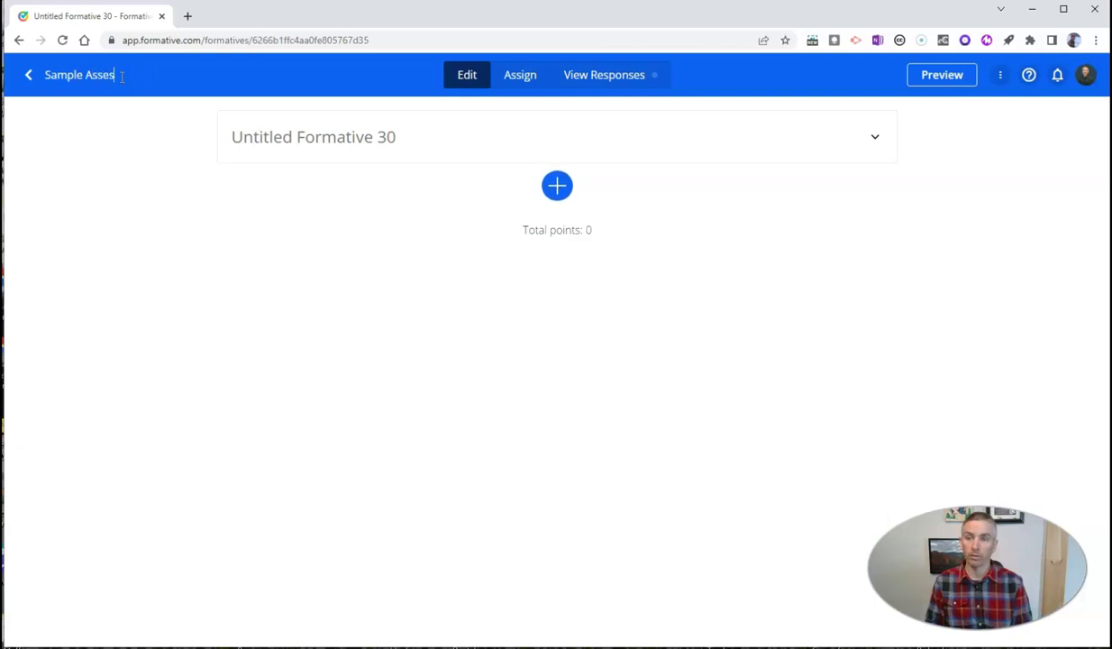
{"action": "type", "text": "sment 999"}
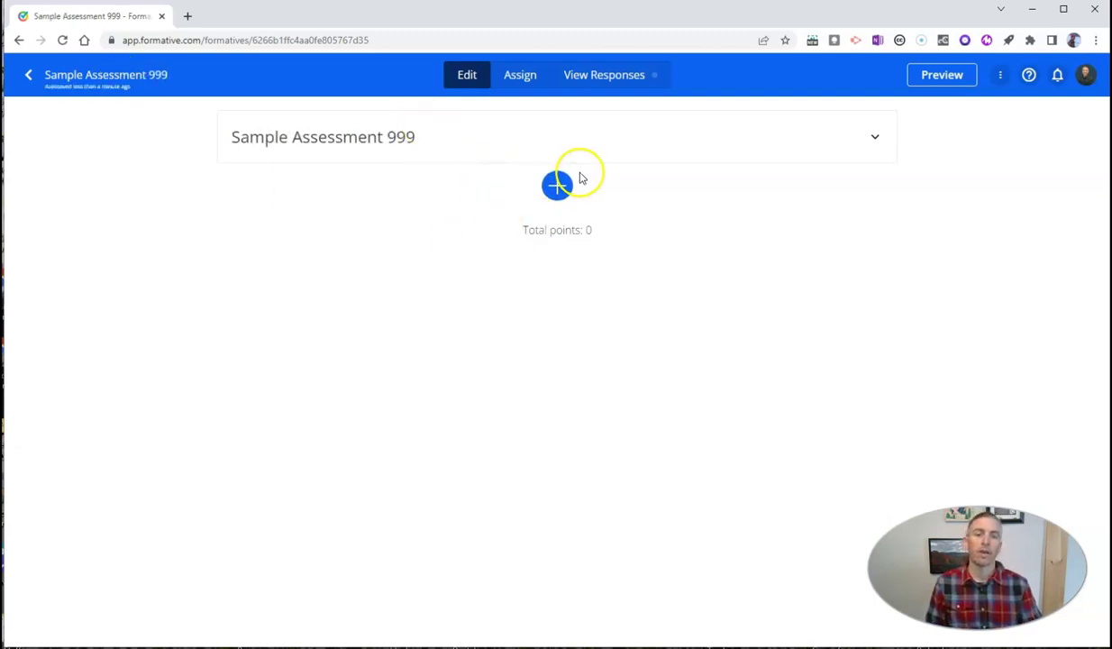
Step: Add a Show Your Work item 'Draw a picture of your lunch.' worth 10 points
{"action": "left_click", "coordinate": [556, 191]}
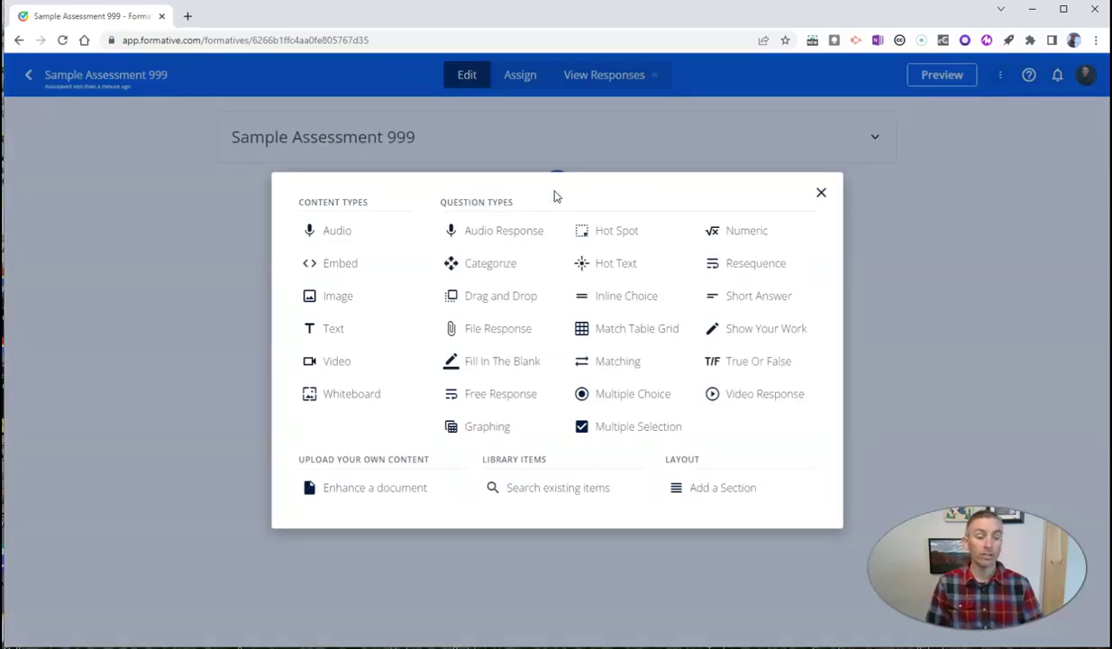
{"action": "left_click", "coordinate": [771, 329]}
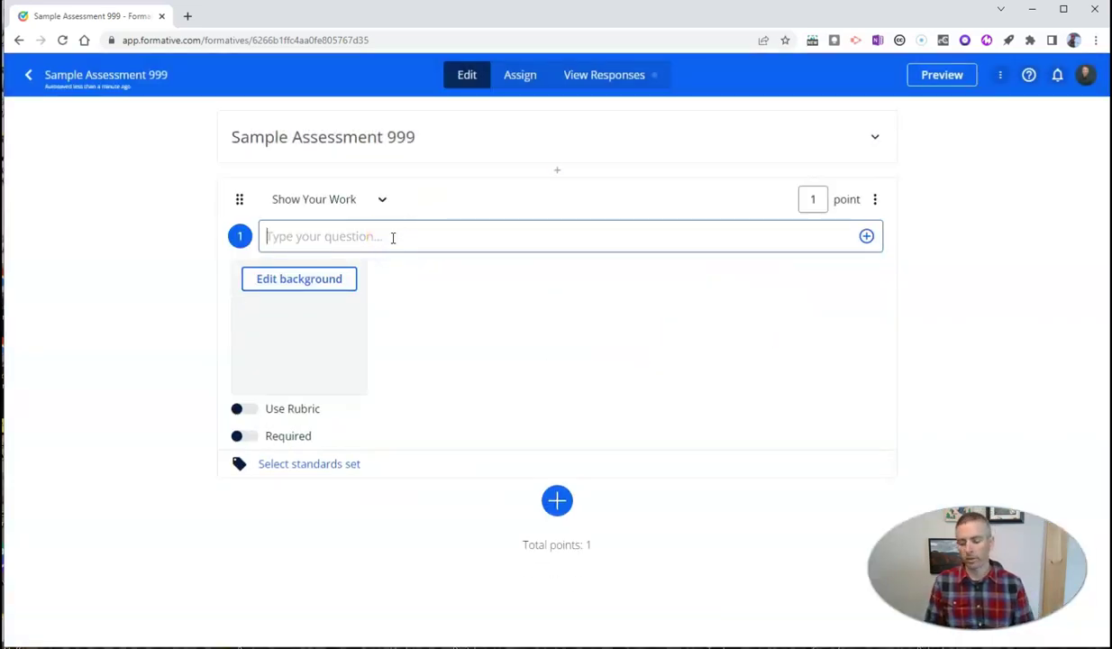
{"action": "type", "text": "Draw a picture of your lunch."}
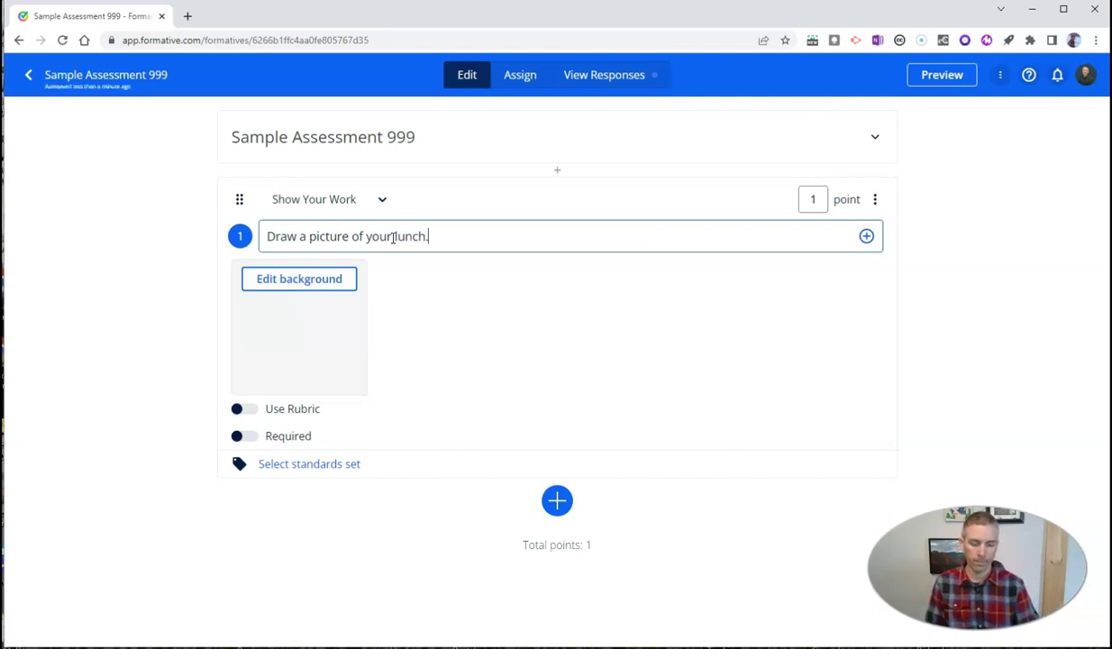
{"action": "left_click", "coordinate": [817, 199]}
{"action": "type", "text": "0"}
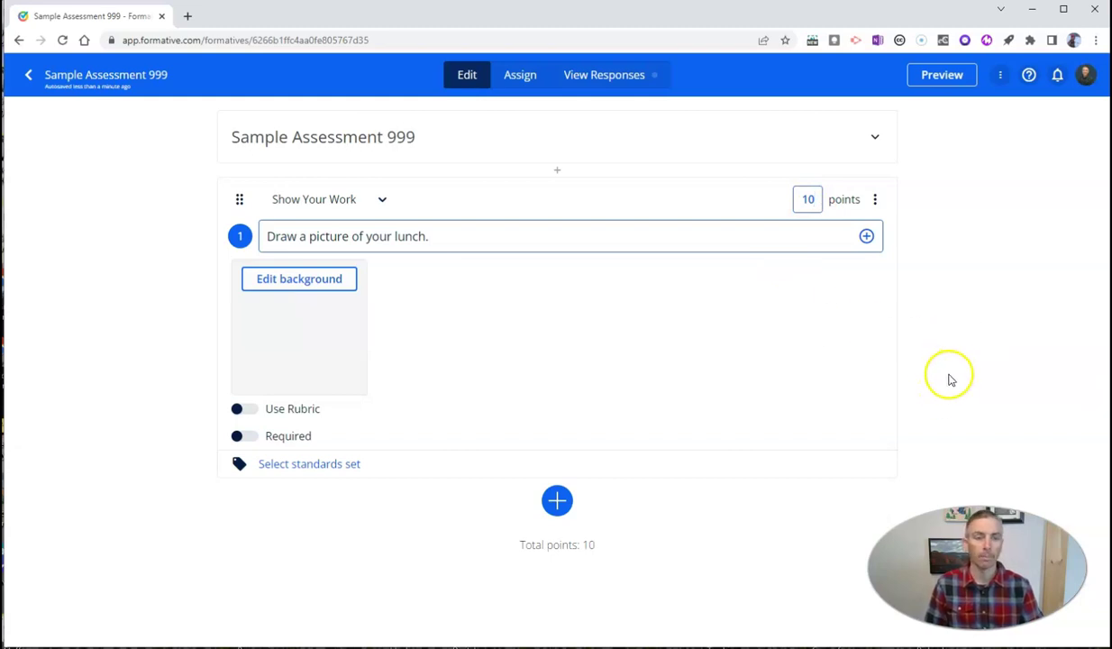
Step: Assign the formative to the Guest Students class
{"action": "left_click", "coordinate": [521, 78]}
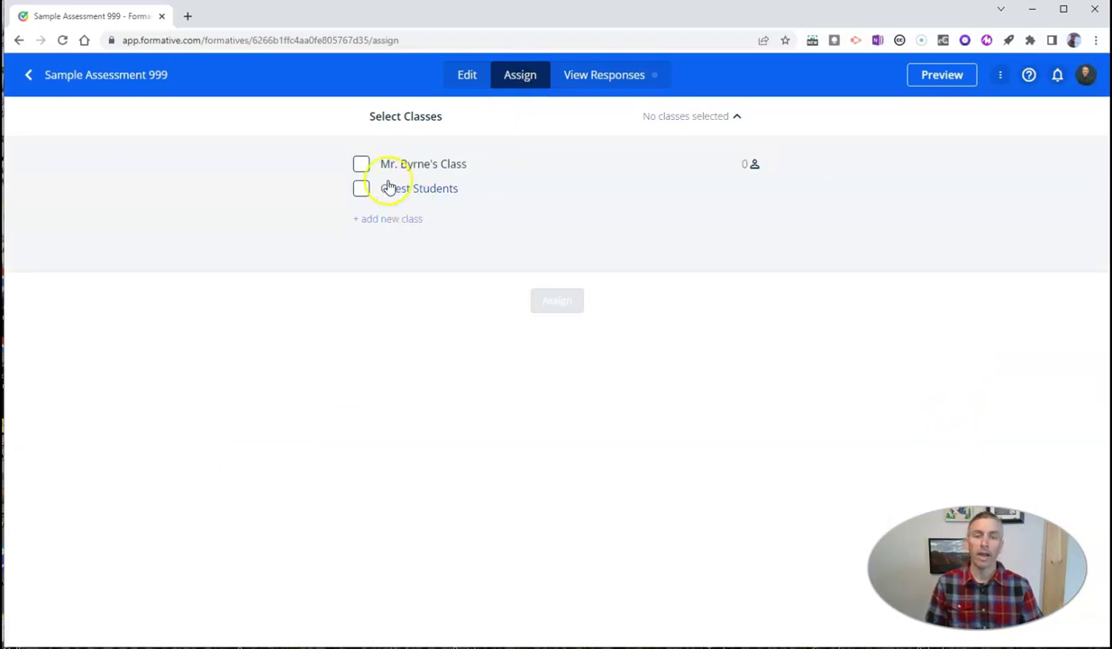
{"action": "left_click", "coordinate": [360, 190]}
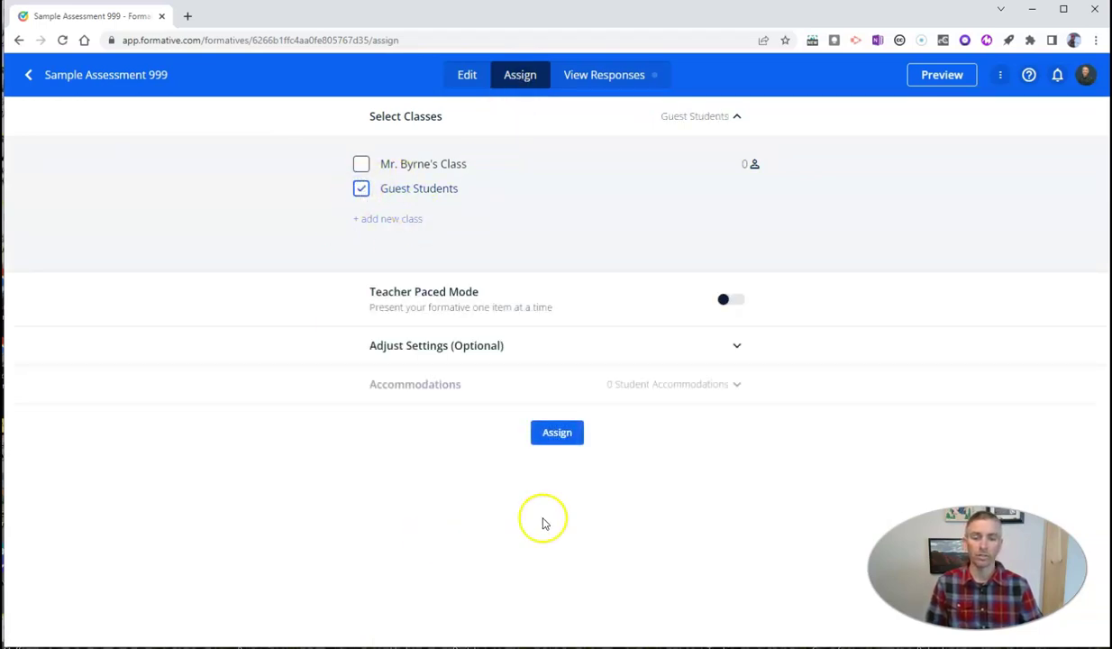
{"action": "left_click", "coordinate": [552, 431]}
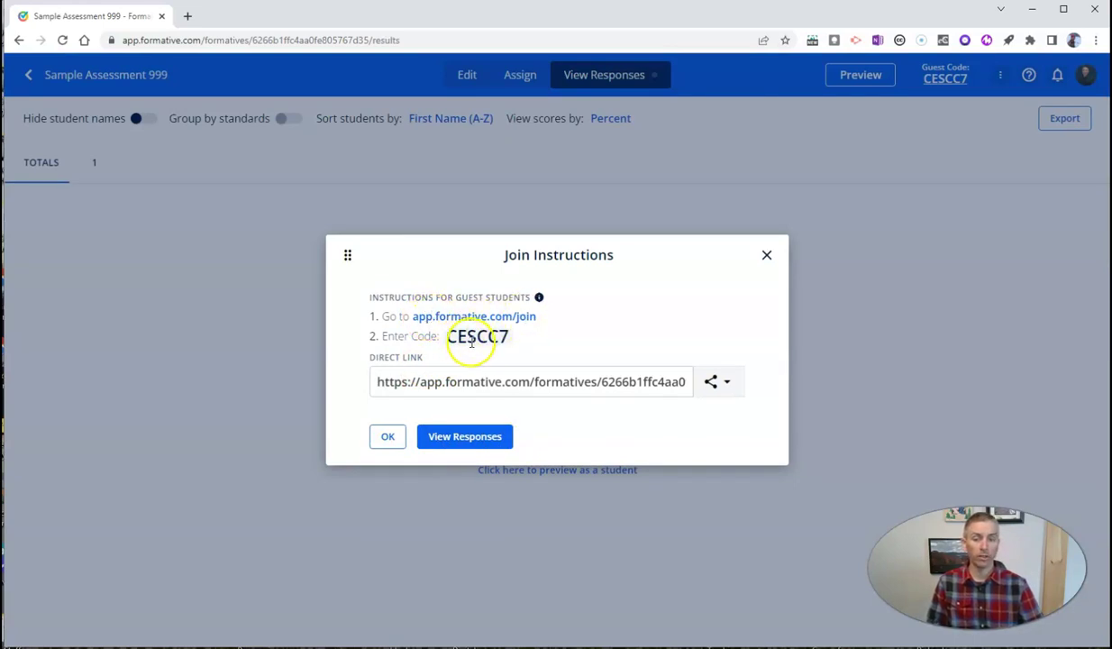
Step: Copy the assignment's direct link and open a new private browser window
{"action": "left_click", "coordinate": [712, 384]}
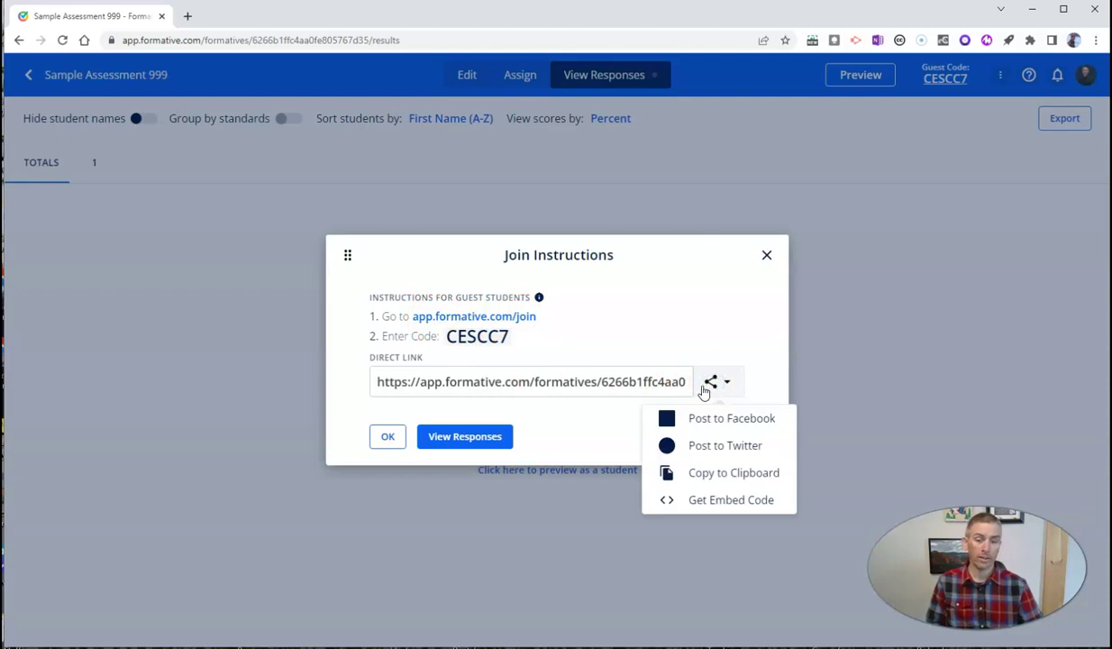
{"action": "left_click", "coordinate": [734, 472]}
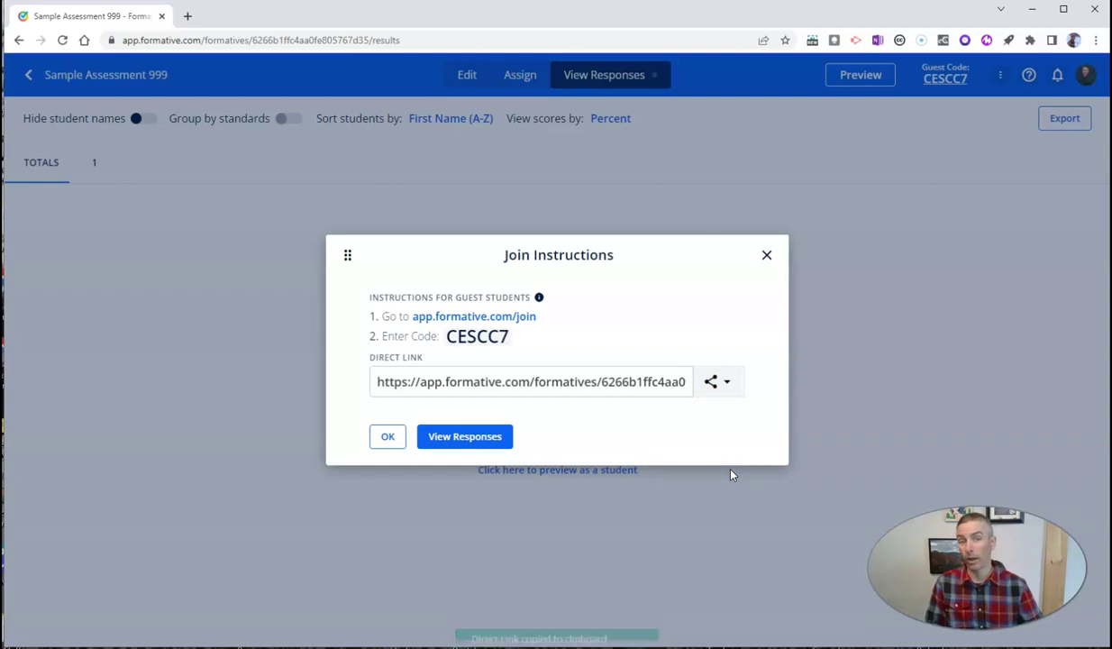
{"action": "left_click", "coordinate": [732, 433]}
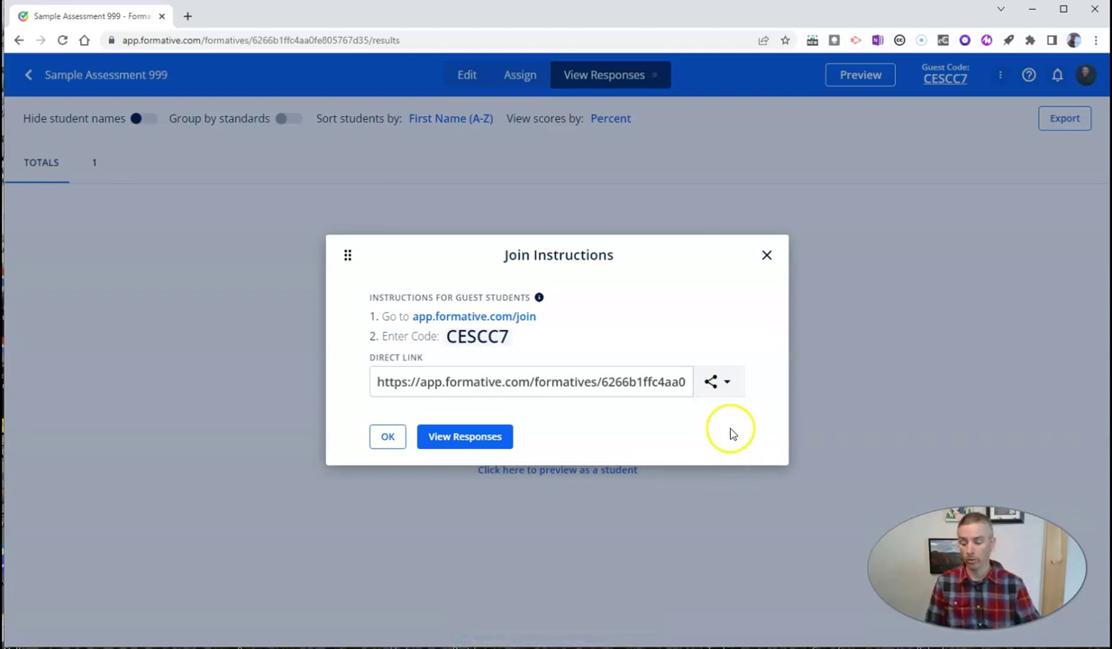
{"action": "key", "text": "ctrl+shift+n"}
Step: Load the pasted link and join as a guest, entering a first and last name
{"action": "key", "text": "ctrl+v"}
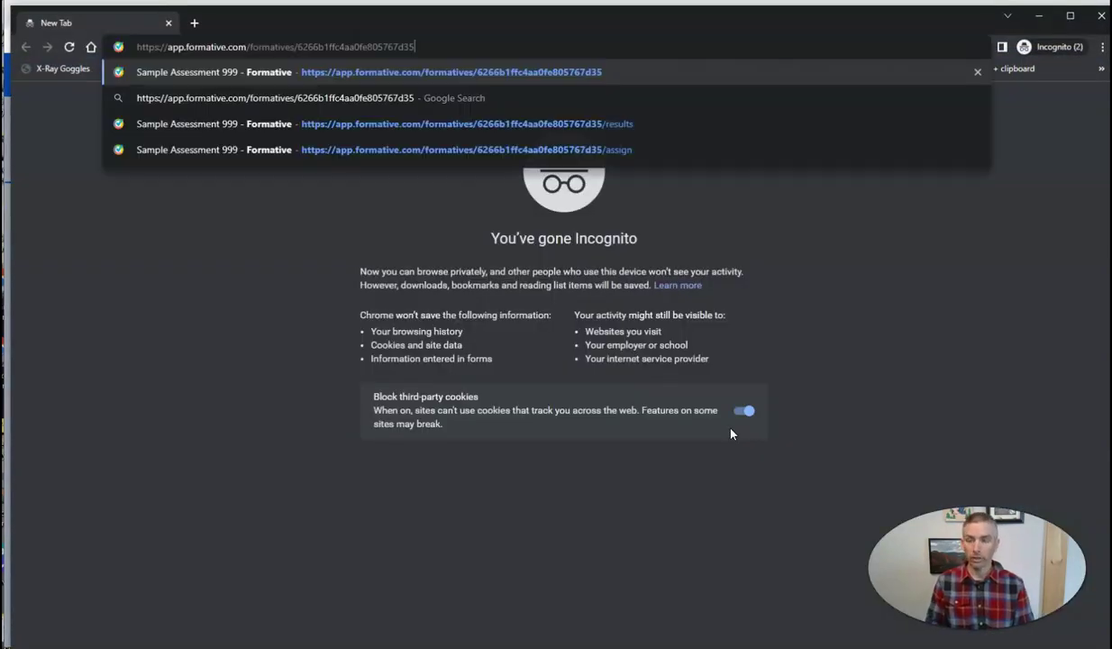
{"action": "key", "text": "Return"}
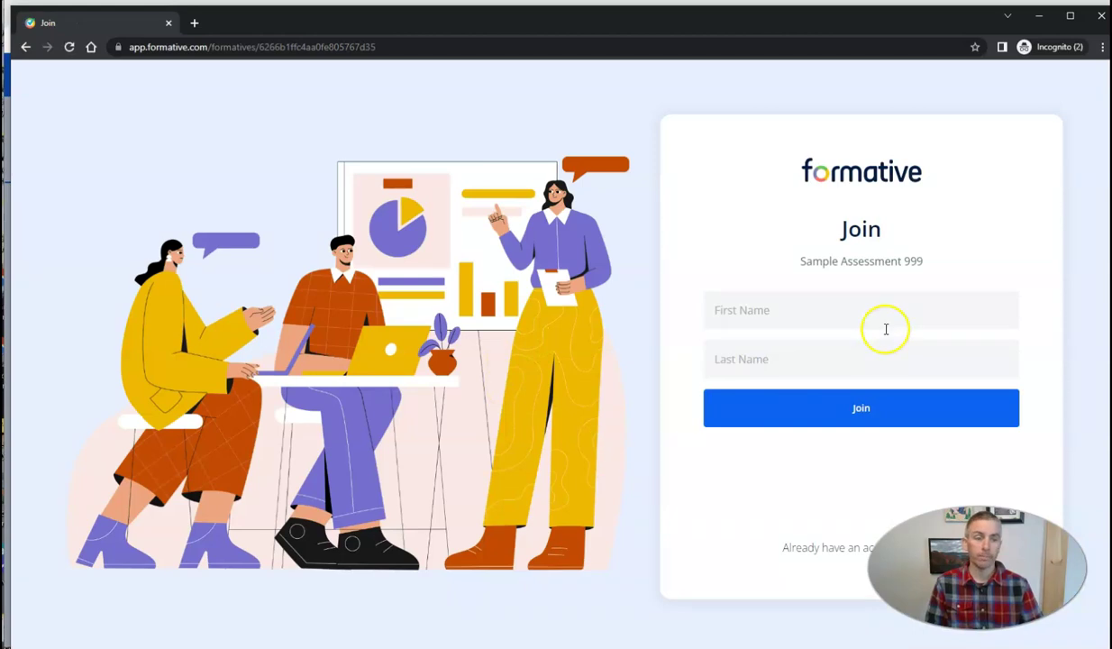
{"action": "left_click", "coordinate": [840, 312]}
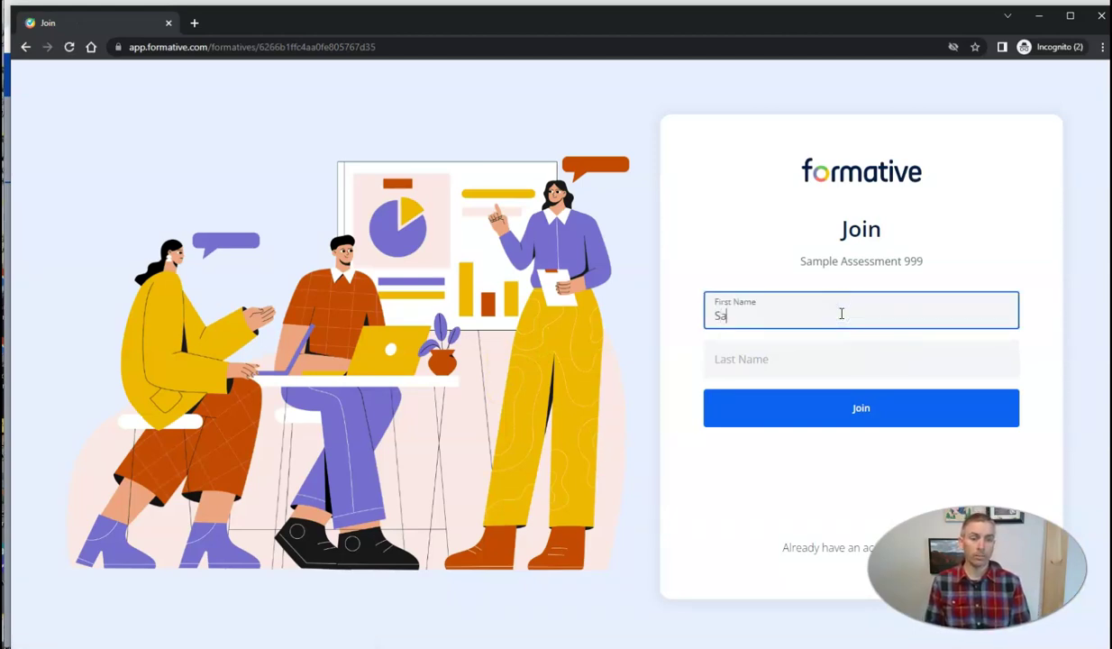
{"action": "type", "text": "Sam"}
{"action": "key", "text": "Tab"}
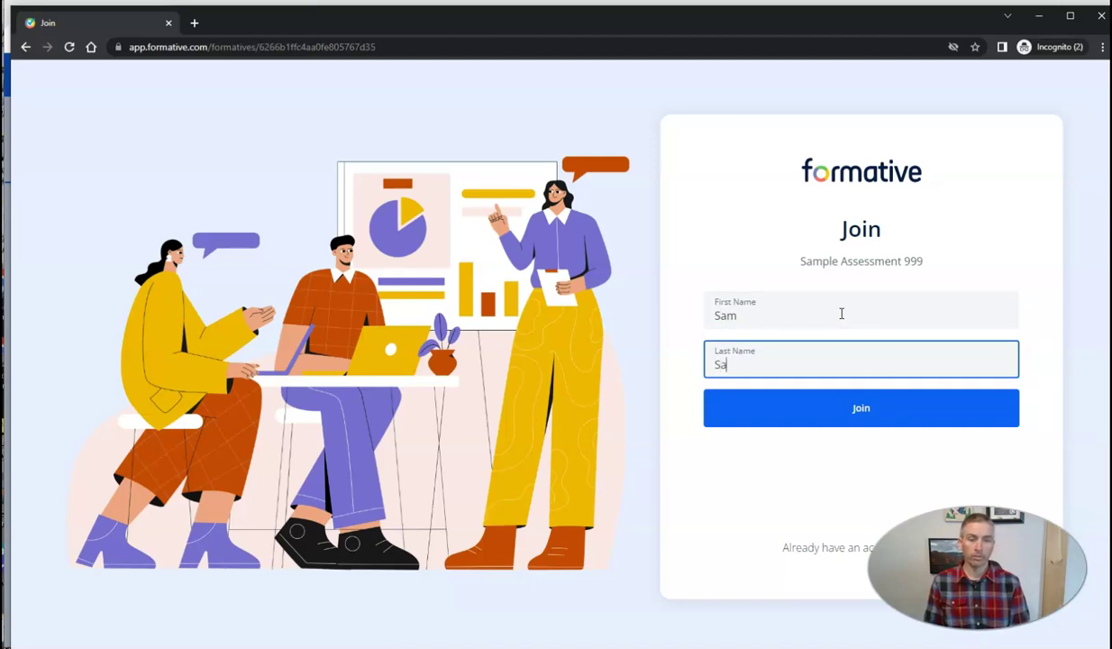
{"action": "left_click", "coordinate": [866, 413]}
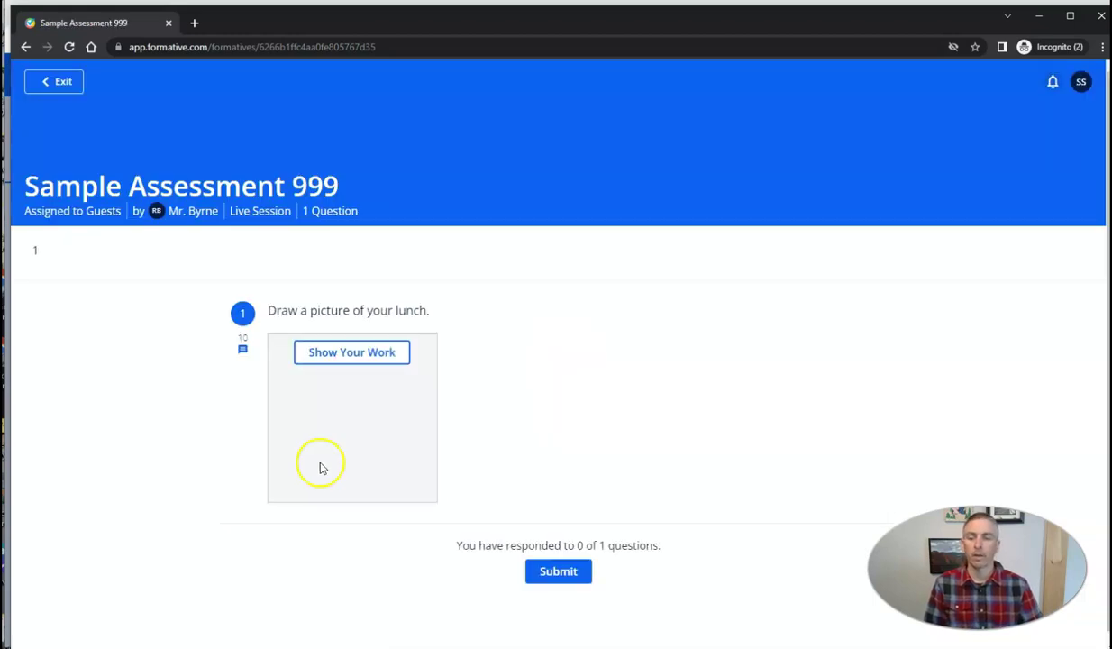
Step: Scribble a burger on the Show Your Work canvas in orange and dark grey
{"action": "left_click", "coordinate": [359, 362]}
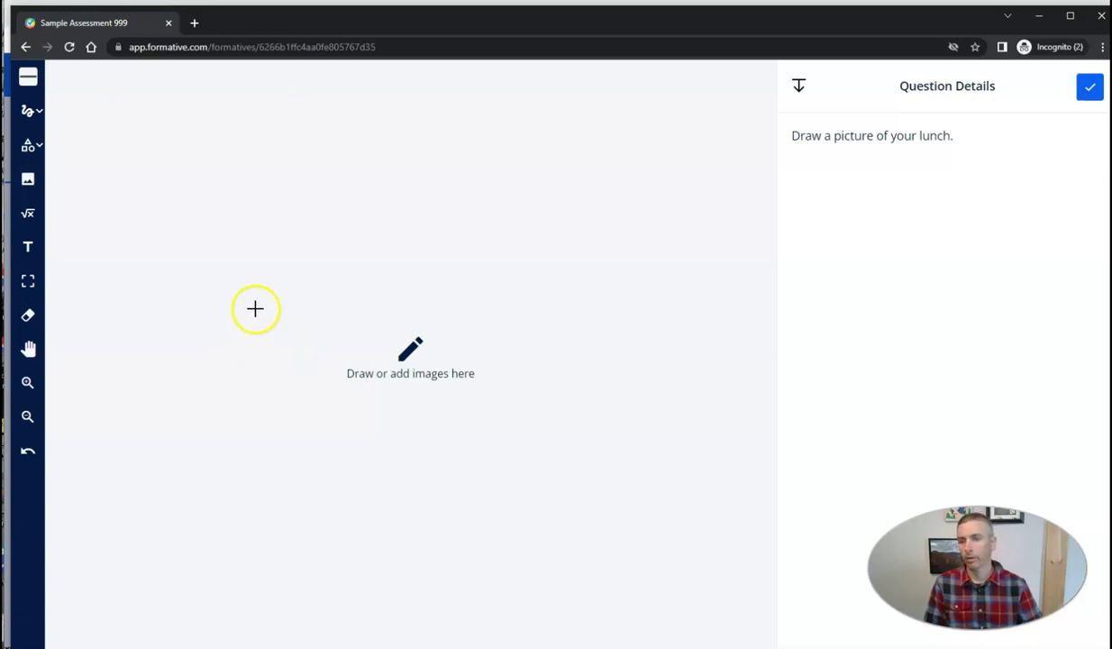
{"action": "left_click", "coordinate": [34, 110]}
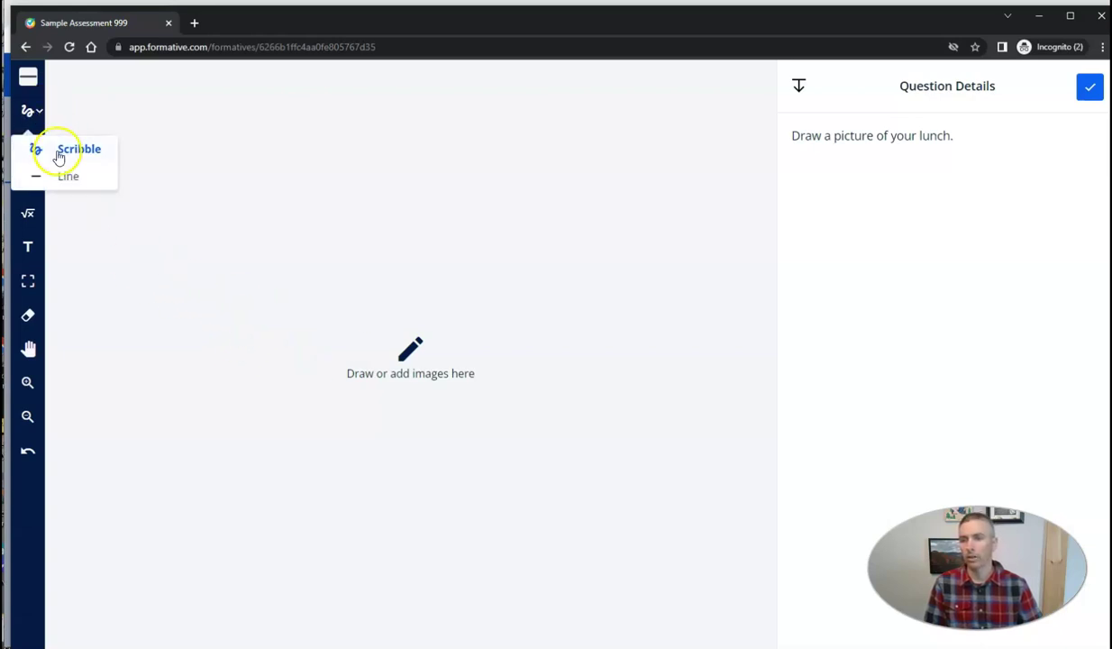
{"action": "left_click", "coordinate": [34, 110]}
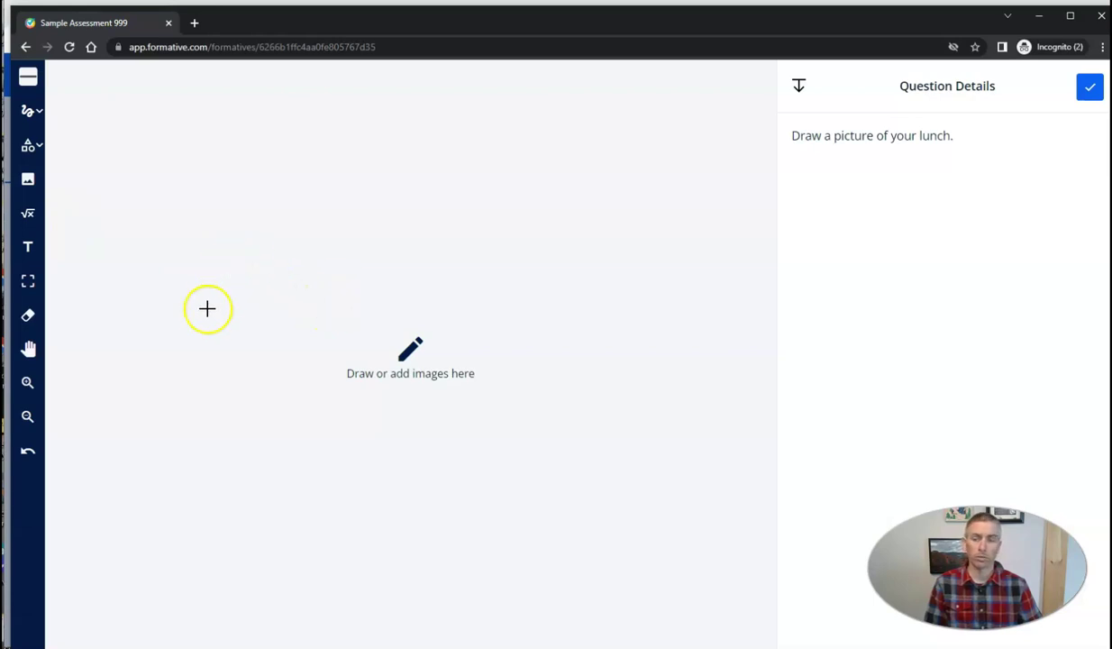
{"action": "left_click", "coordinate": [31, 81]}
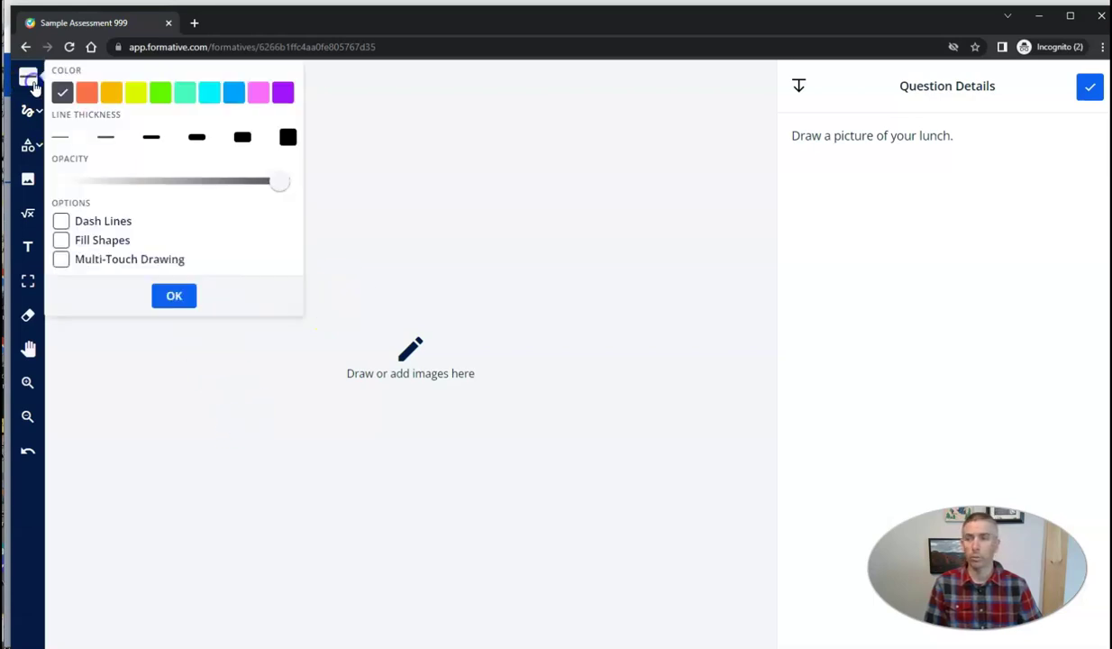
{"action": "left_click", "coordinate": [87, 94]}
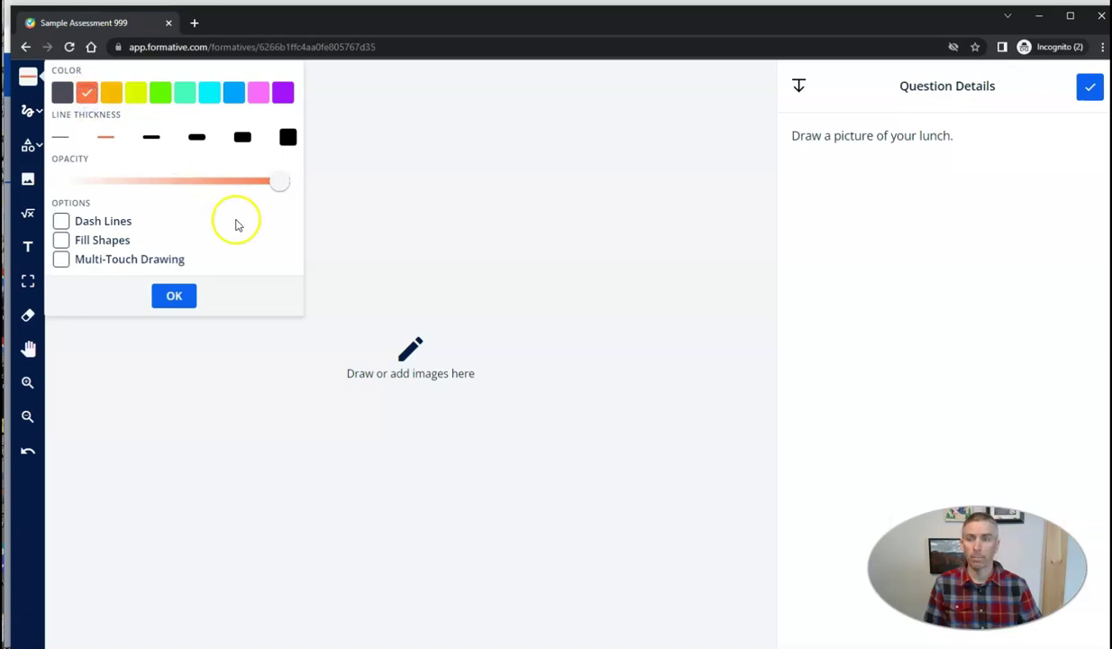
{"action": "mouse_move", "coordinate": [270, 442]}
{"action": "left_mouse_down"}
{"action": "mouse_move", "coordinate": [427, 441]}
{"action": "mouse_move", "coordinate": [299, 470]}
{"action": "left_mouse_up"}
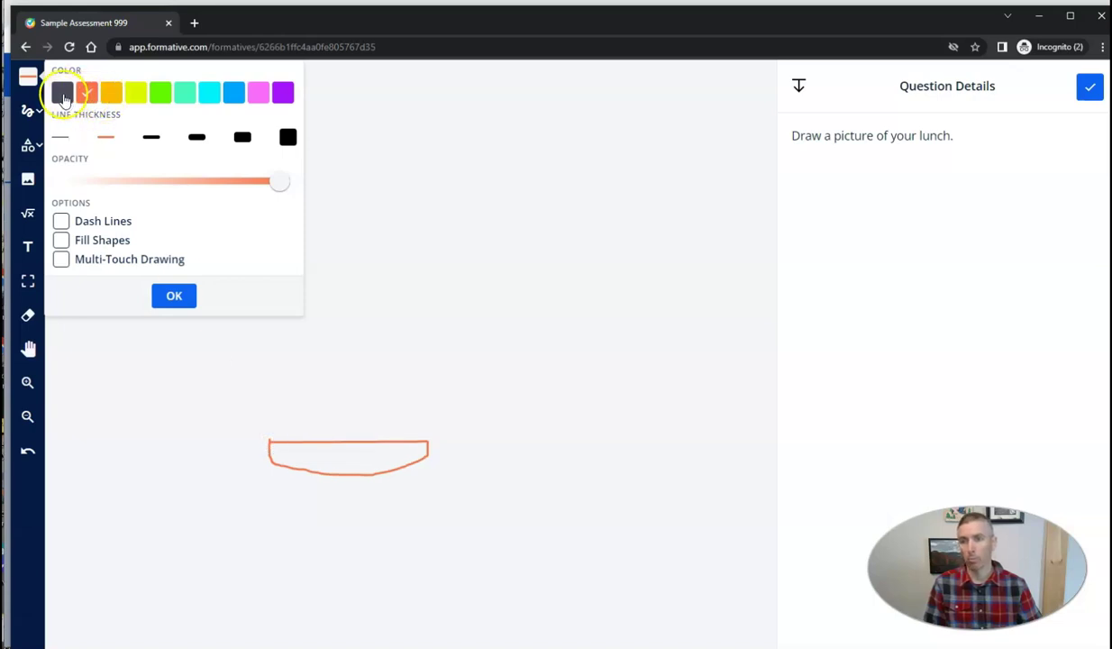
{"action": "left_click", "coordinate": [62, 92]}
{"action": "mouse_move", "coordinate": [267, 427]}
{"action": "left_mouse_down"}
{"action": "mouse_move", "coordinate": [275, 437]}
{"action": "mouse_move", "coordinate": [393, 439]}
{"action": "mouse_move", "coordinate": [424, 427]}
{"action": "mouse_move", "coordinate": [275, 430]}
{"action": "mouse_move", "coordinate": [314, 418]}
{"action": "mouse_move", "coordinate": [416, 420]}
{"action": "mouse_move", "coordinate": [358, 385]}
{"action": "mouse_move", "coordinate": [281, 397]}
{"action": "left_mouse_up"}
{"action": "left_click", "coordinate": [87, 92]}
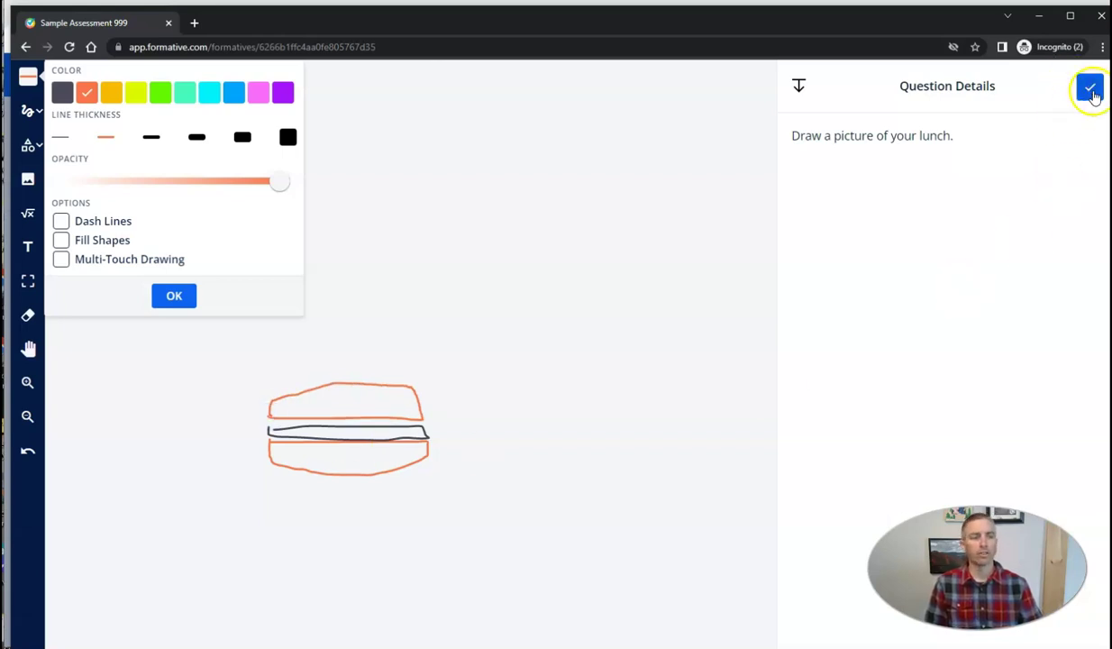
Step: Submit the drawing, exit the assignment, and minimize the student window
{"action": "left_click", "coordinate": [1091, 89]}
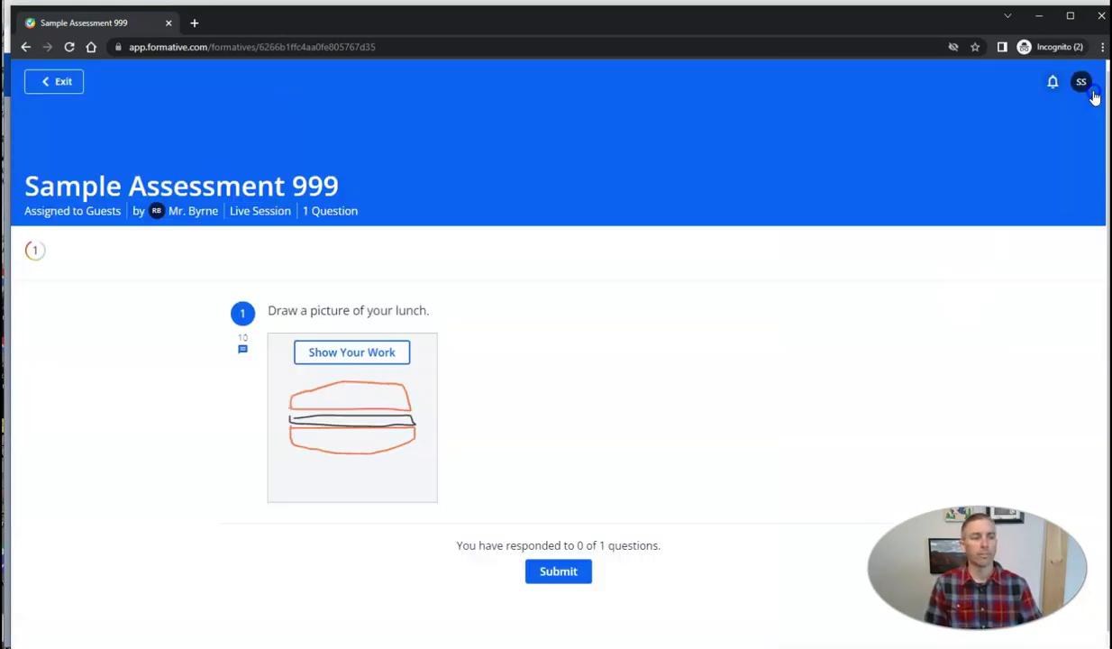
{"action": "left_click", "coordinate": [559, 574]}
{"action": "left_click", "coordinate": [534, 414]}
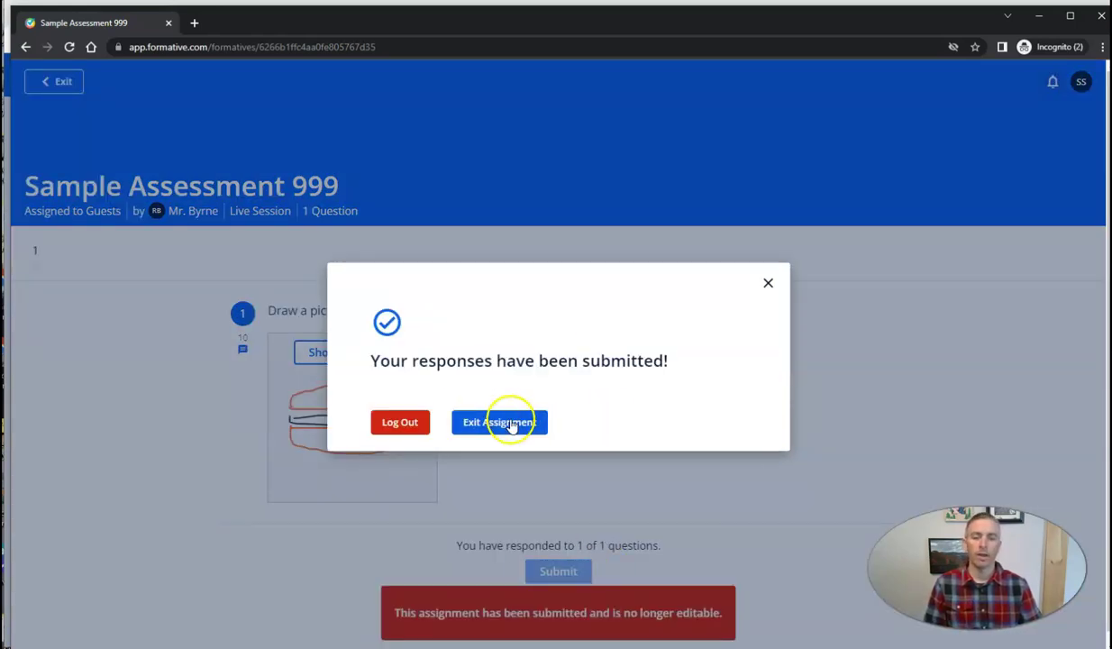
{"action": "left_click", "coordinate": [511, 430]}
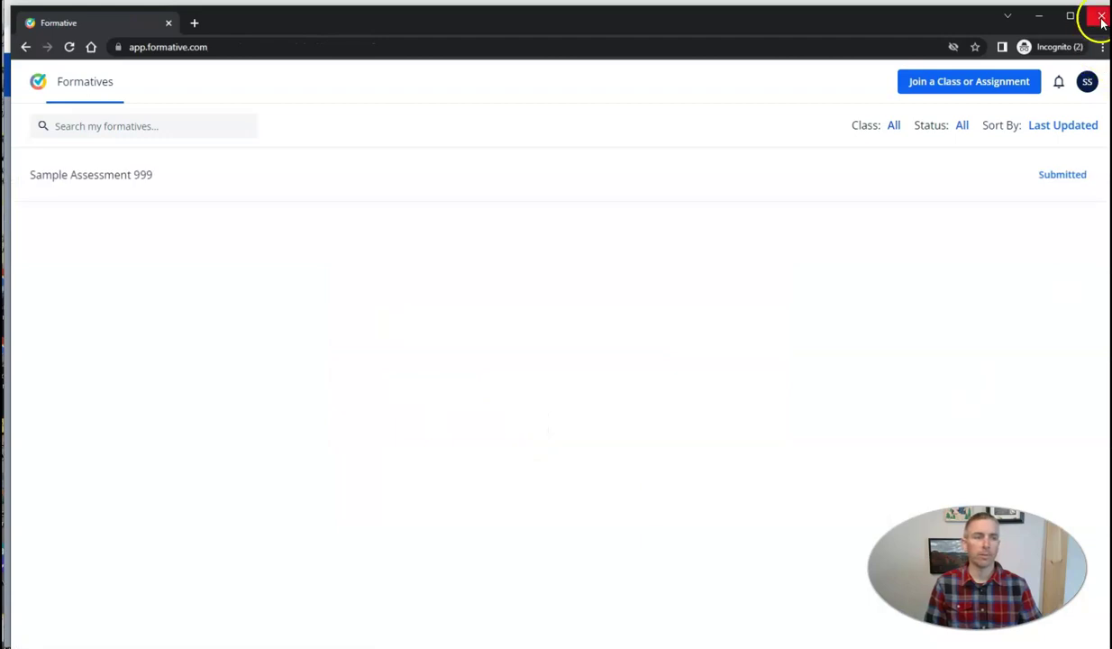
{"action": "left_click", "coordinate": [1044, 25]}
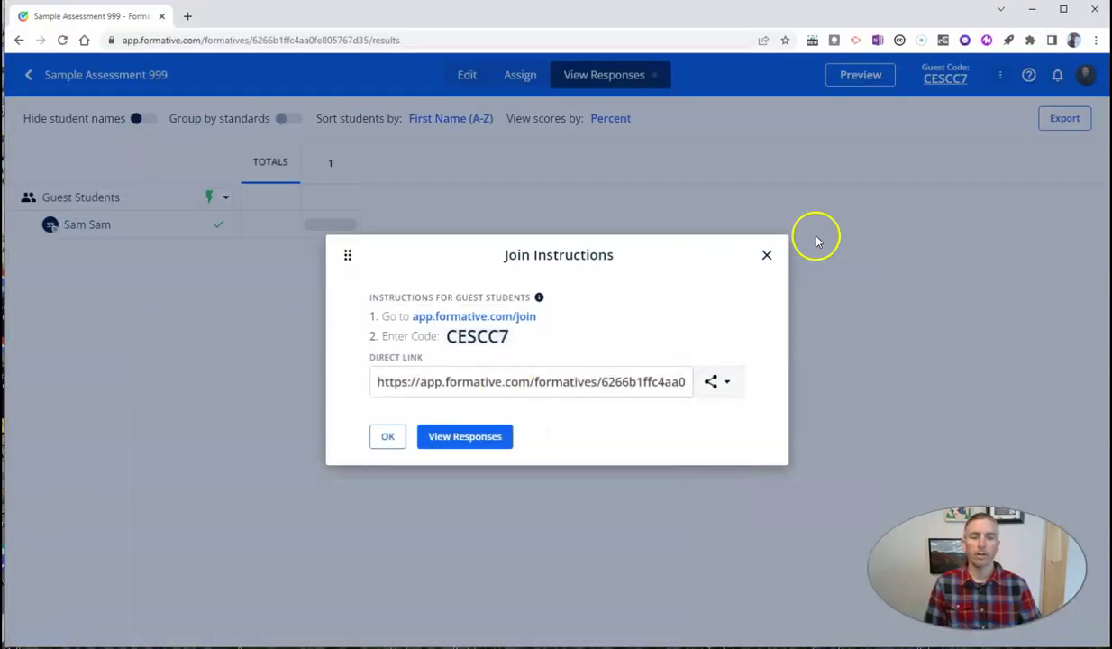
Step: Open the guest students' responses, then view and close the group's assignment settings unchanged
{"action": "left_click", "coordinate": [464, 435]}
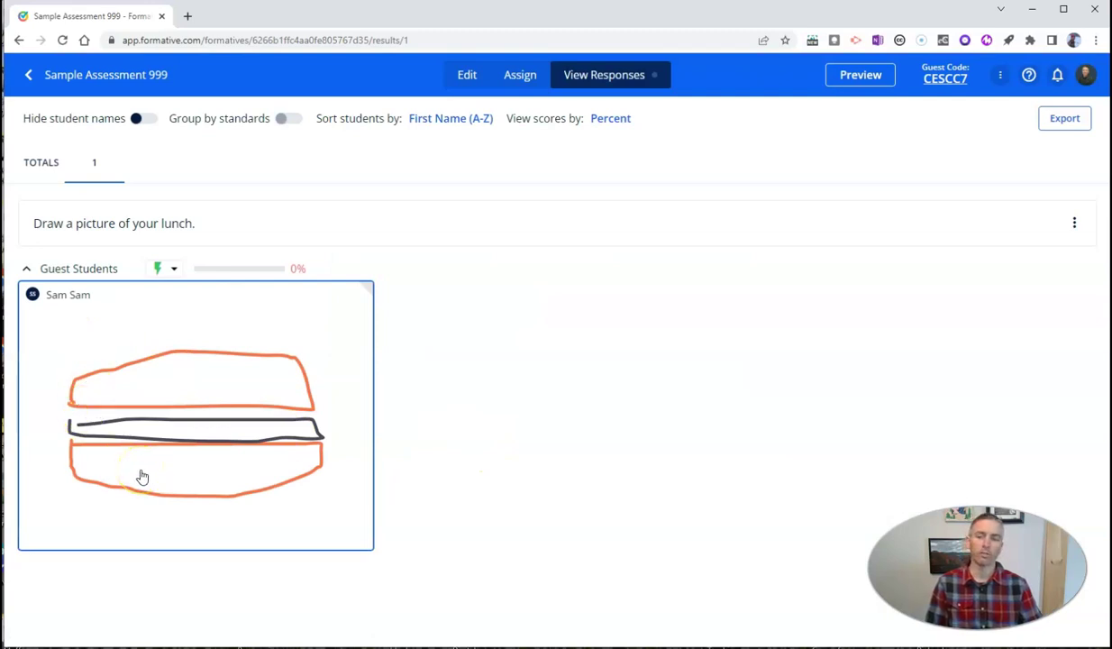
{"action": "left_click", "coordinate": [40, 272]}
{"action": "left_click", "coordinate": [40, 273]}
{"action": "left_click", "coordinate": [156, 270]}
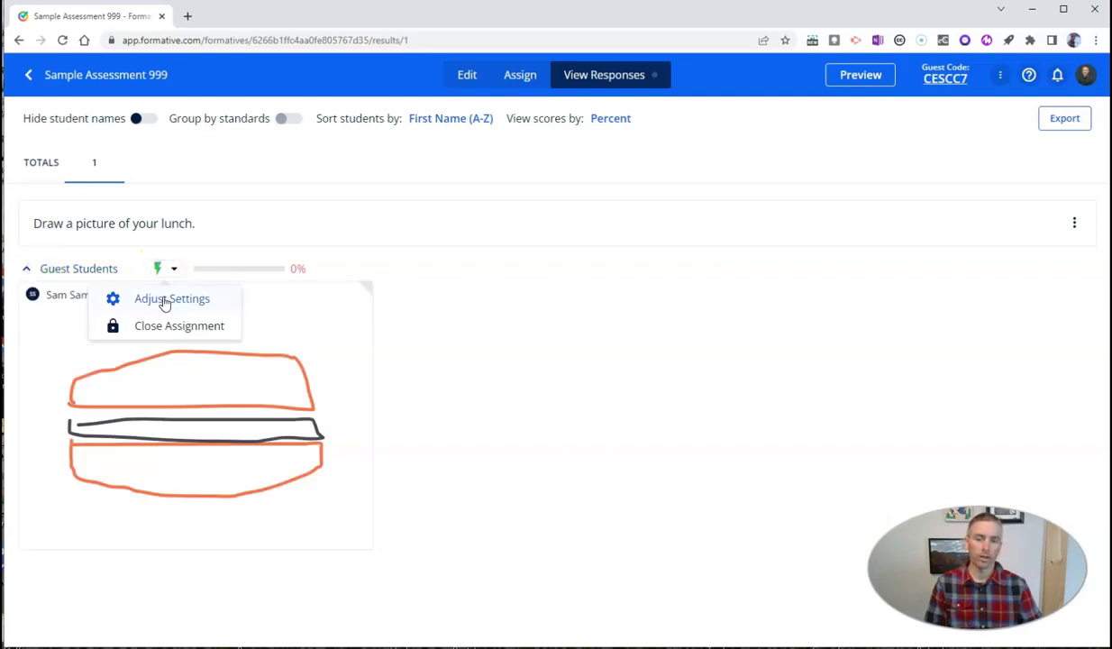
{"action": "left_click", "coordinate": [166, 301]}
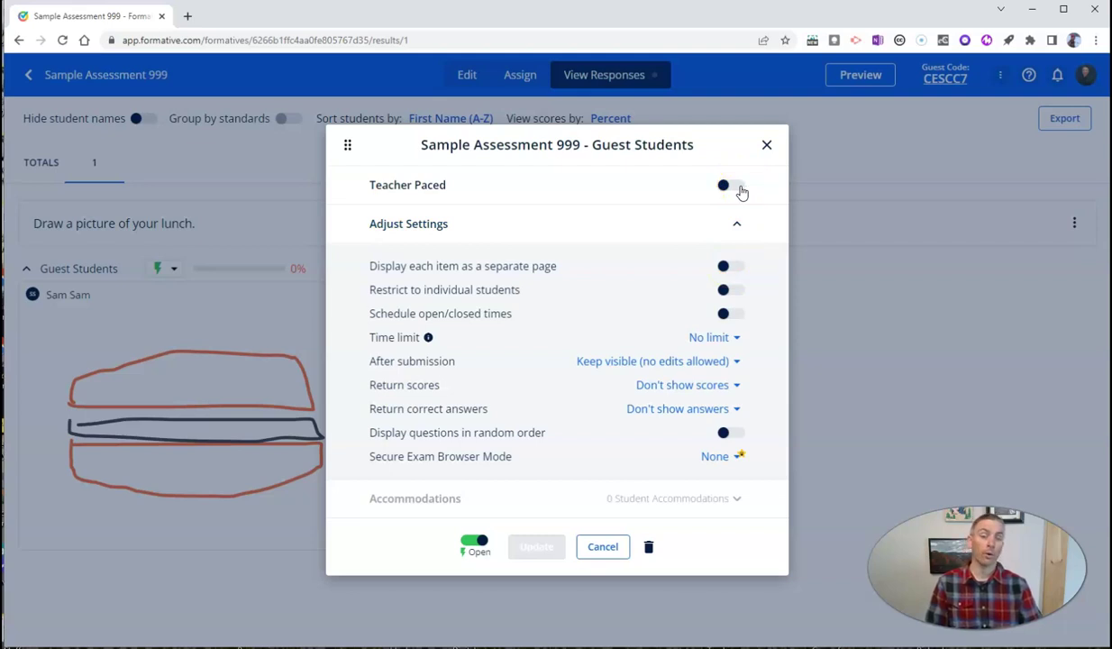
{"action": "left_click", "coordinate": [766, 146]}
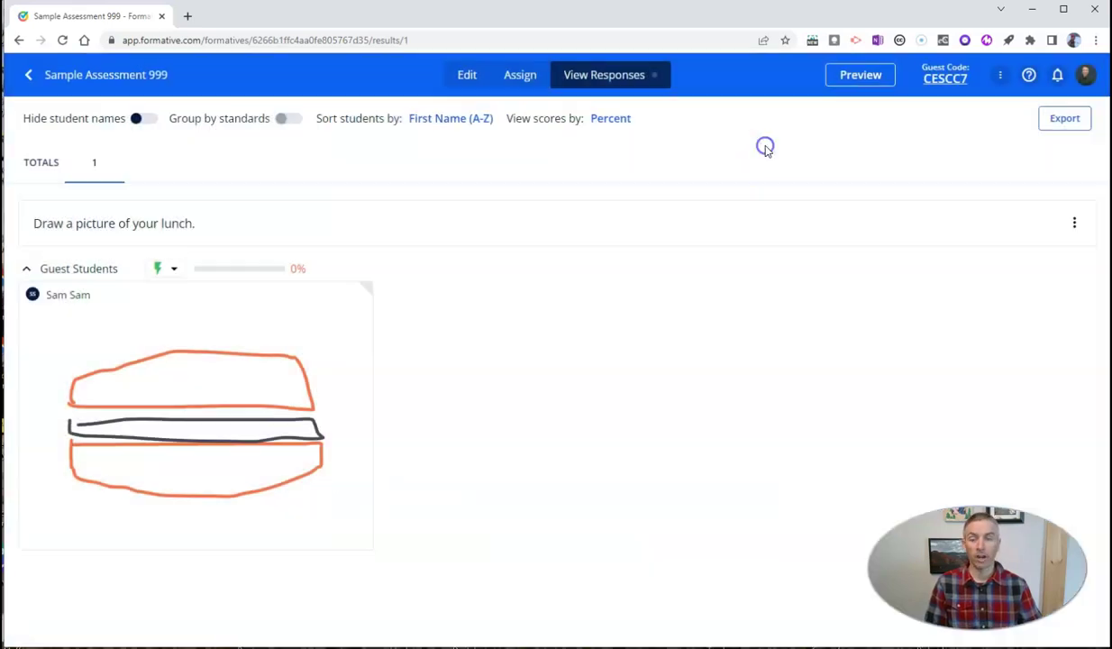
Step: Toggle Hide student names on, off and on again, ending with names hidden
{"action": "left_click", "coordinate": [144, 121]}
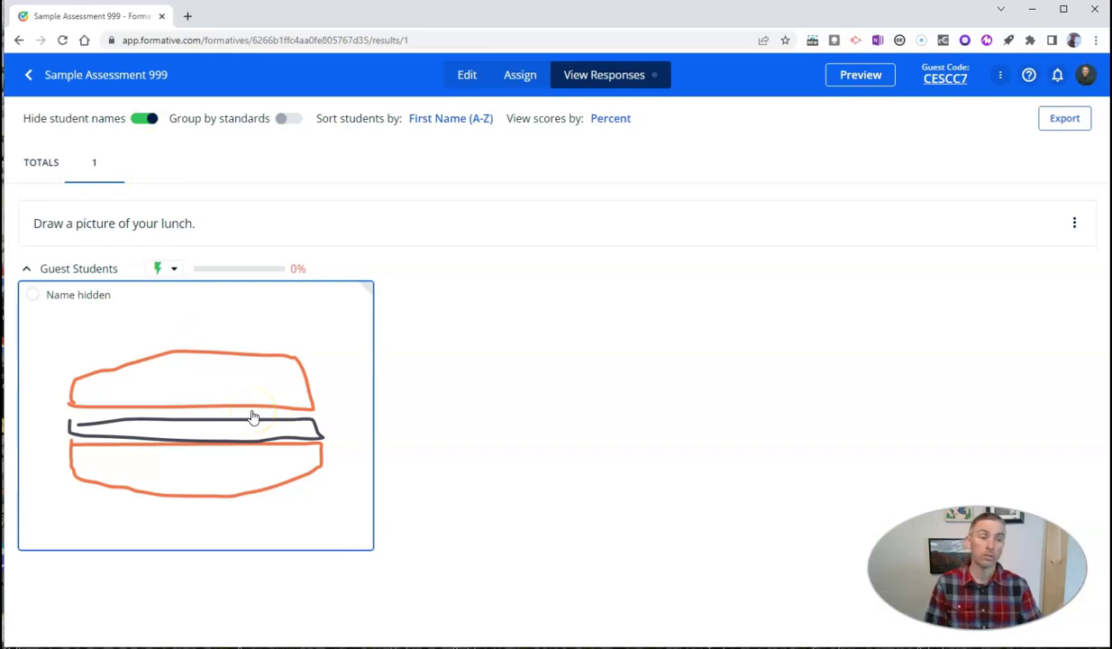
{"action": "left_click", "coordinate": [218, 425]}
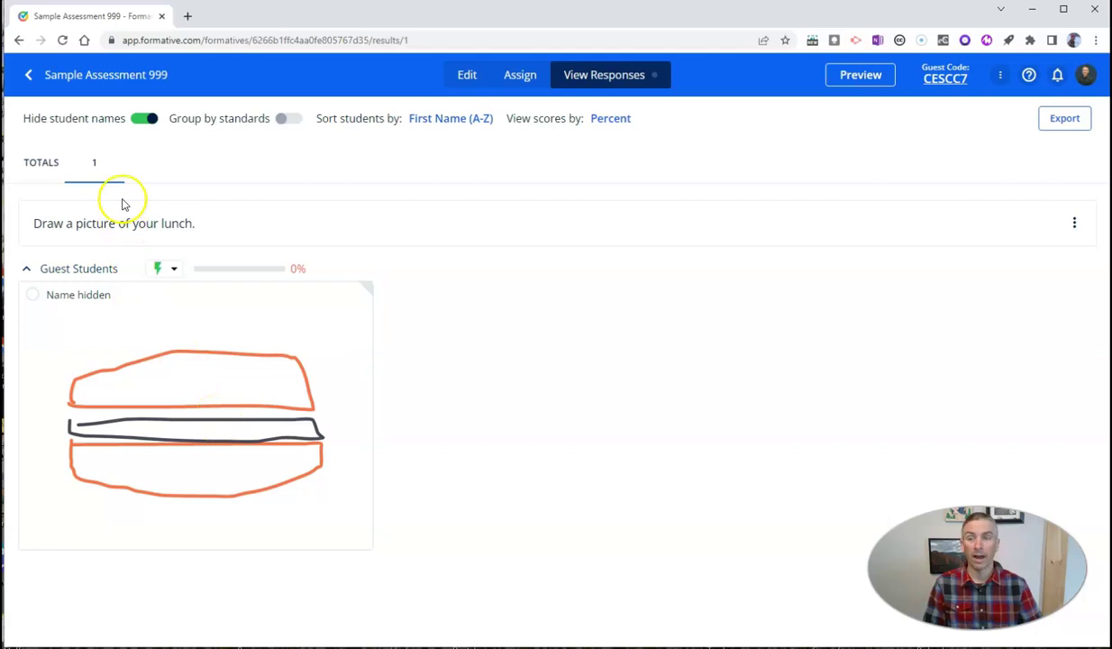
{"action": "left_click", "coordinate": [139, 120]}
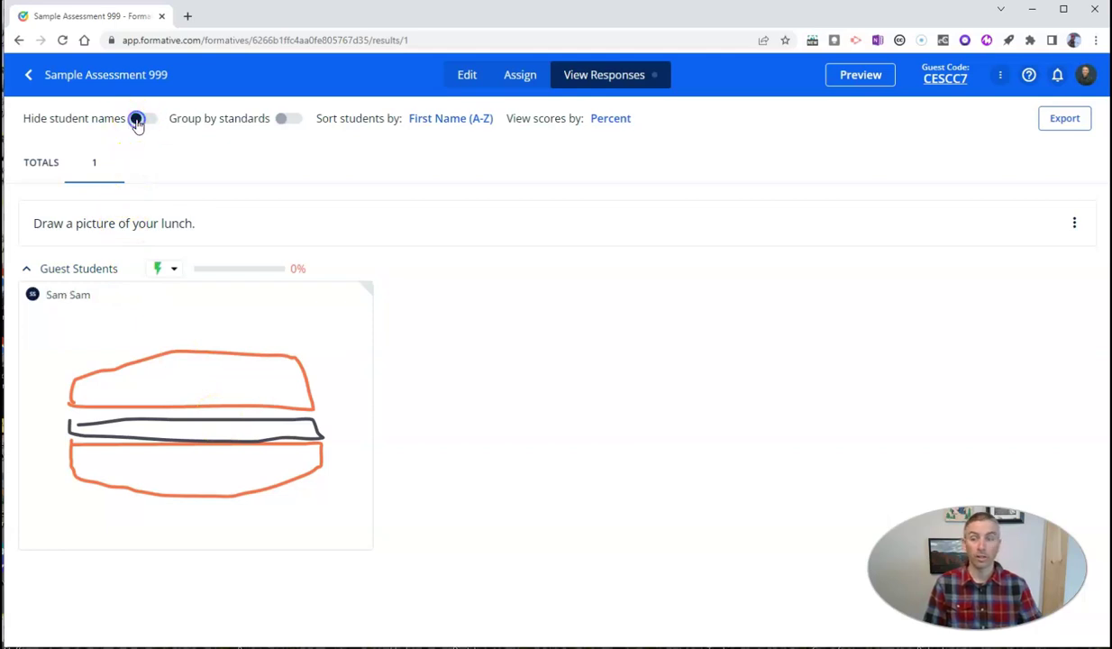
{"action": "left_click", "coordinate": [148, 126]}
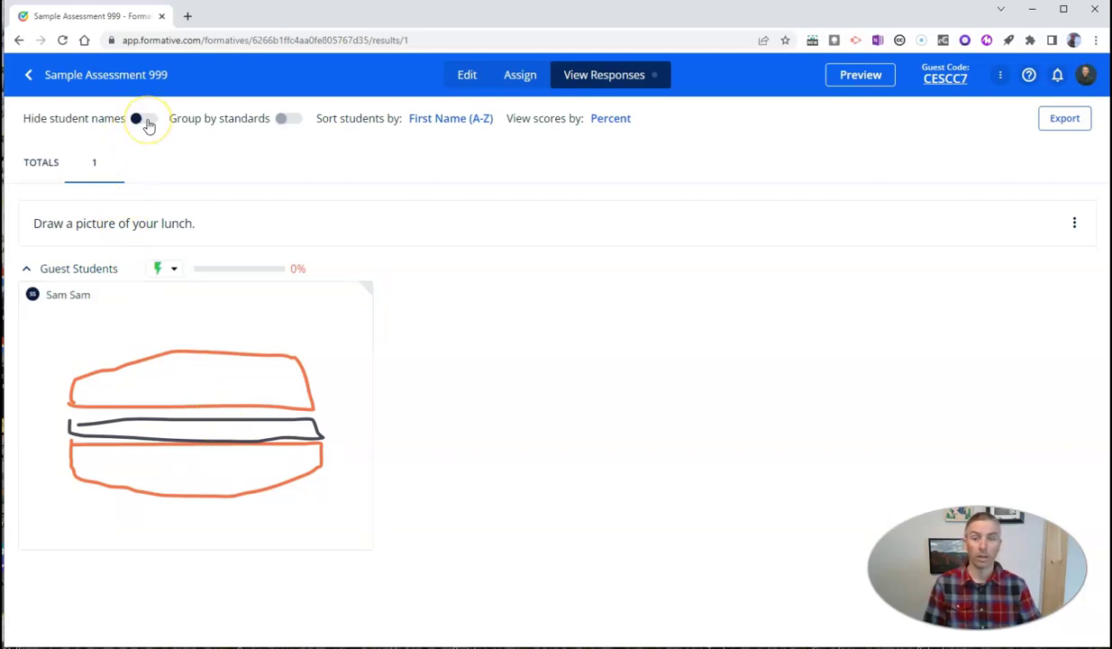
{"action": "left_click", "coordinate": [144, 119]}
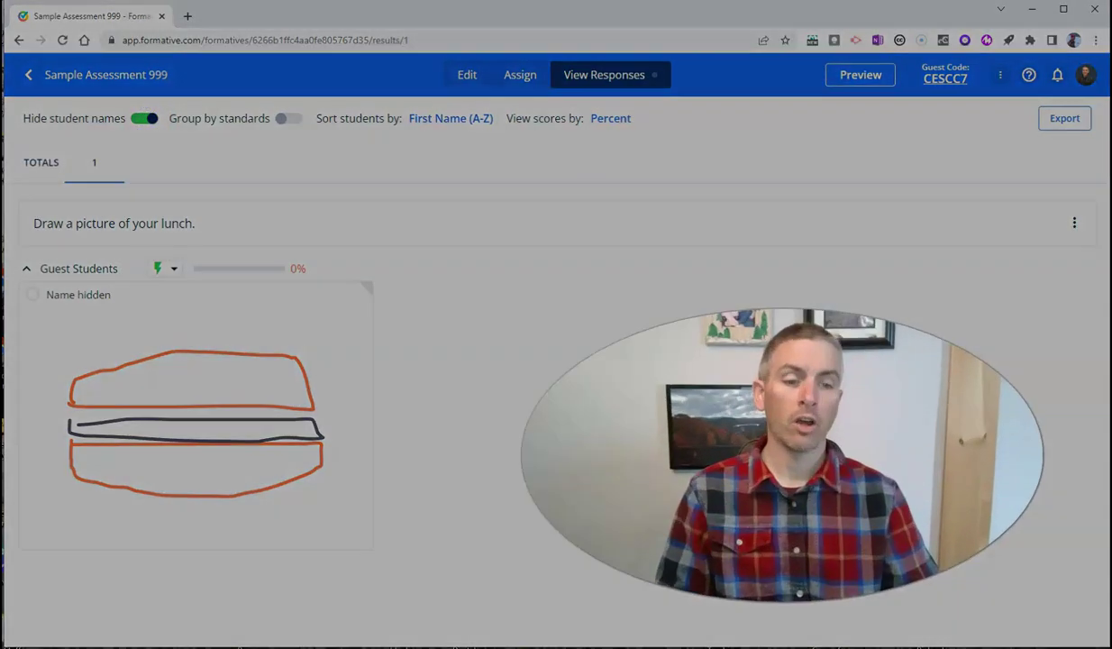